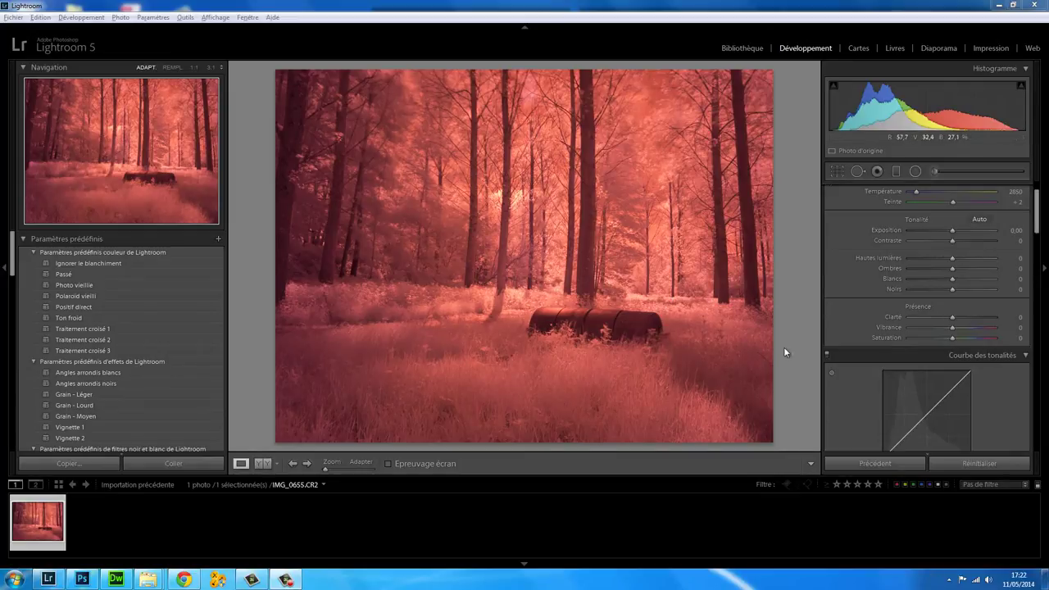
Sample a neutral grass patch with the WB eyedropper for Temp 2000, Tint −35
left_click_drag(1039, 205, 1038, 195)
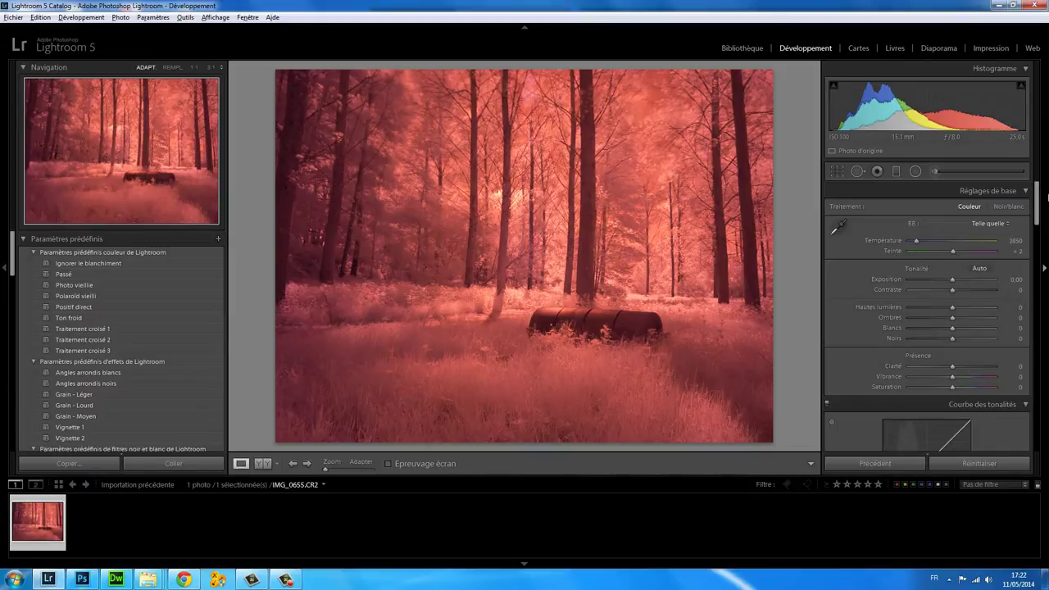
left_click(838, 224)
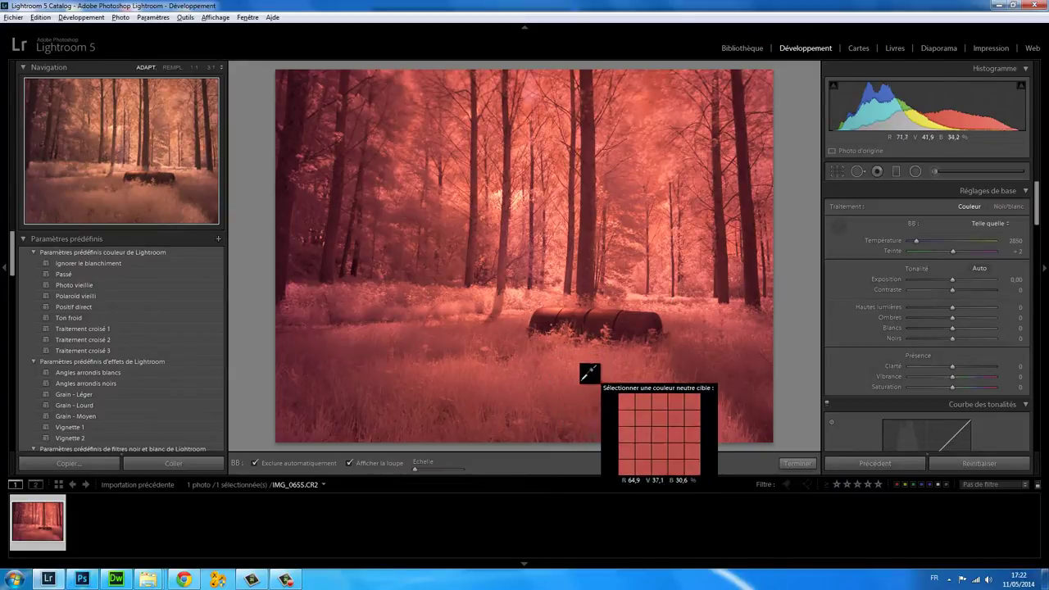
left_click(486, 380)
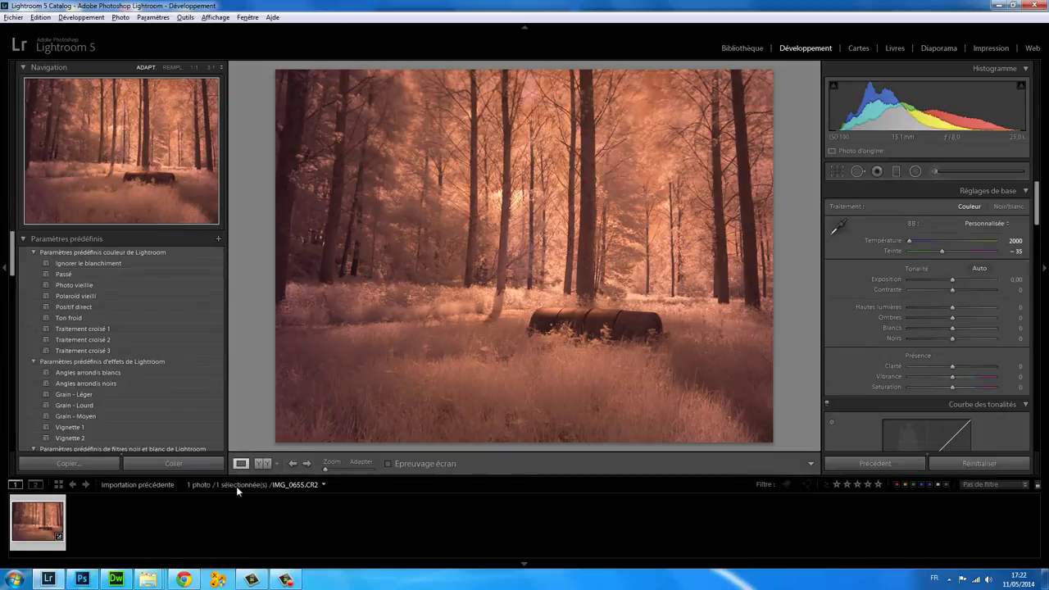
Send the photo to Photoshop CC via Modifier dans > Retoucher dans Adobe Photoshop CC
right_click(33, 524)
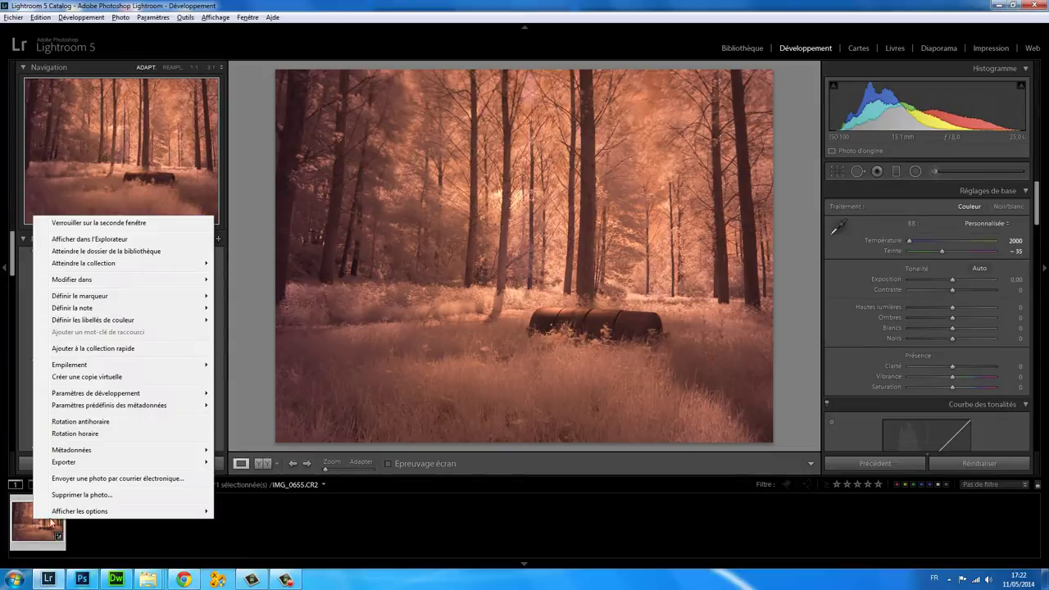
right_click(493, 238)
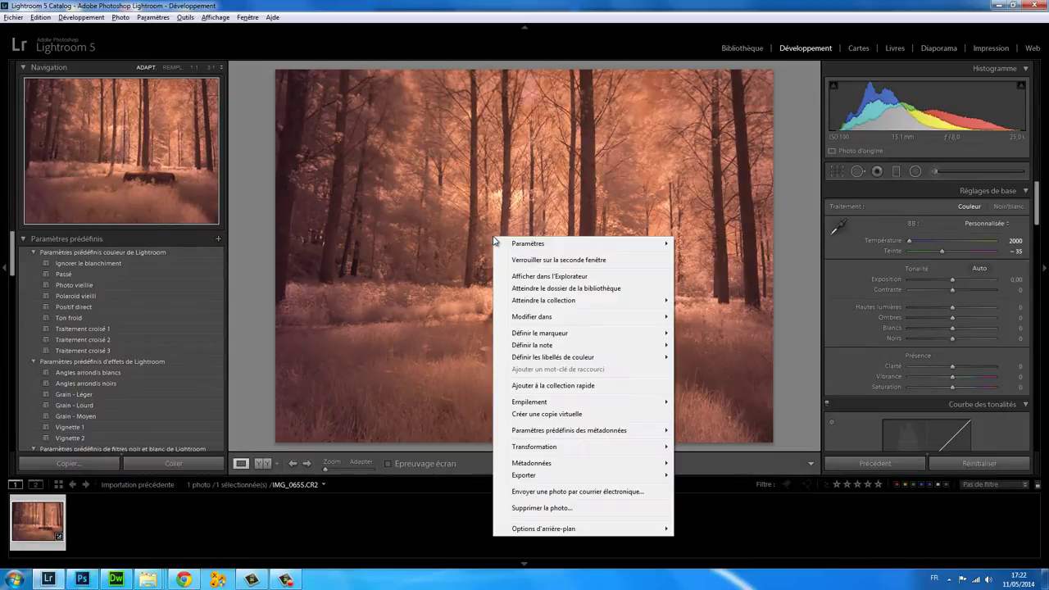
mouse_move(532, 317)
left_click(718, 318)
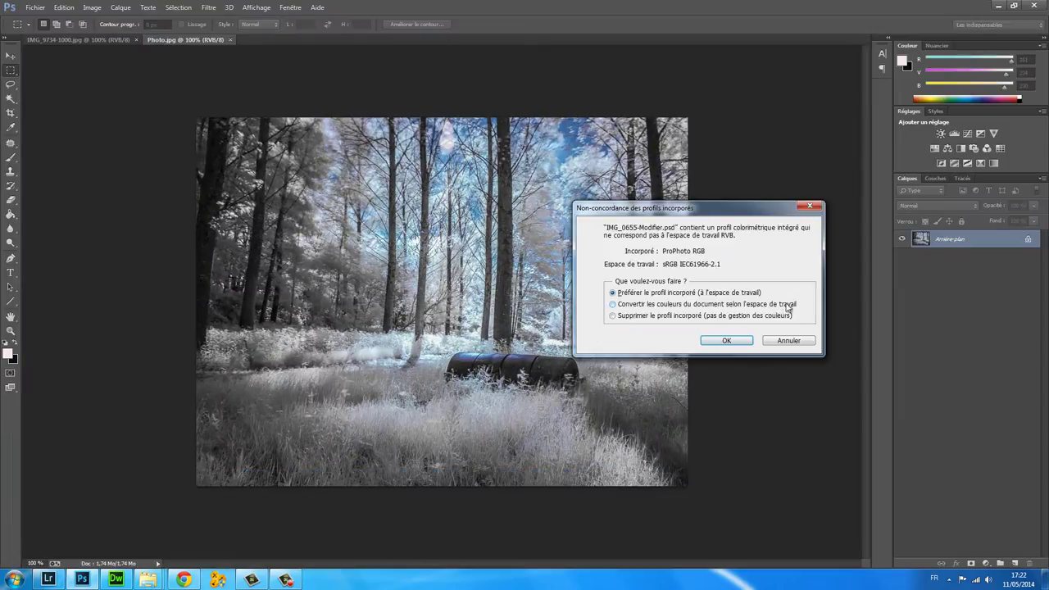
Keep the embedded profile, close IMG_0655-Modifier.psd, and return to Lightroom
left_click(731, 340)
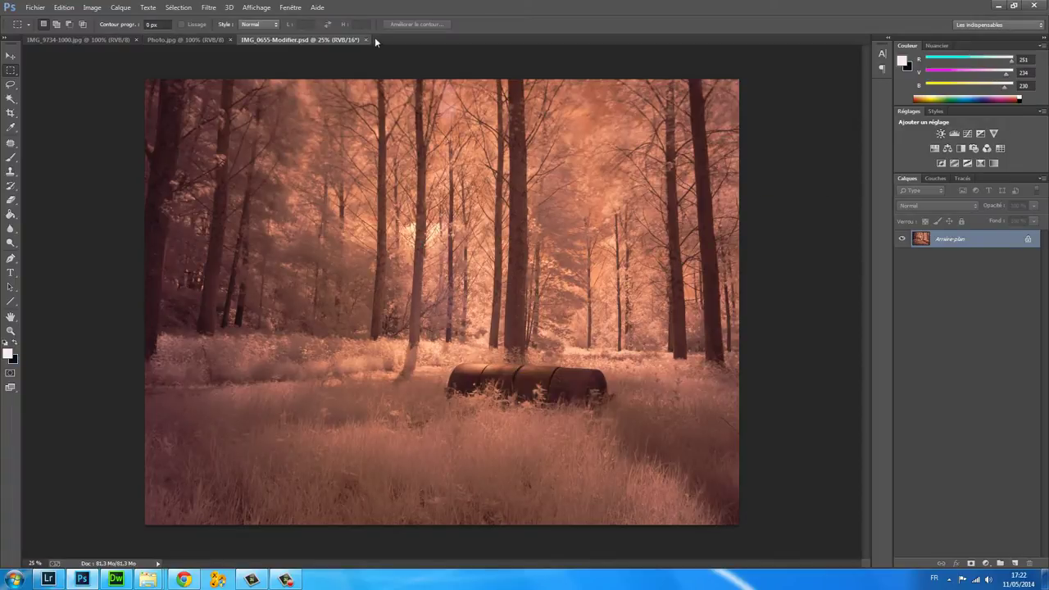
left_click(363, 40)
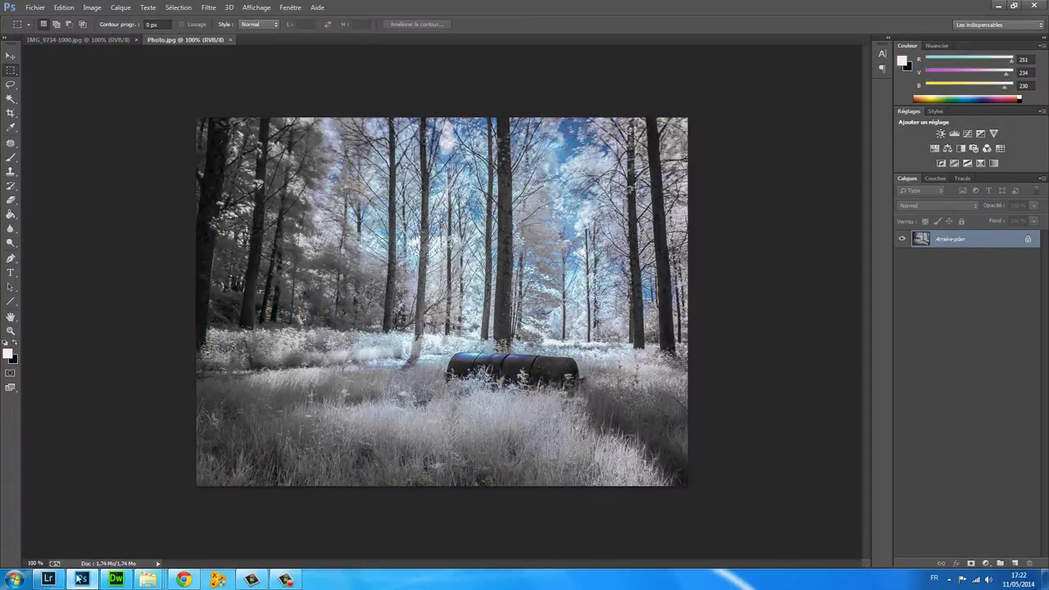
left_click(49, 580)
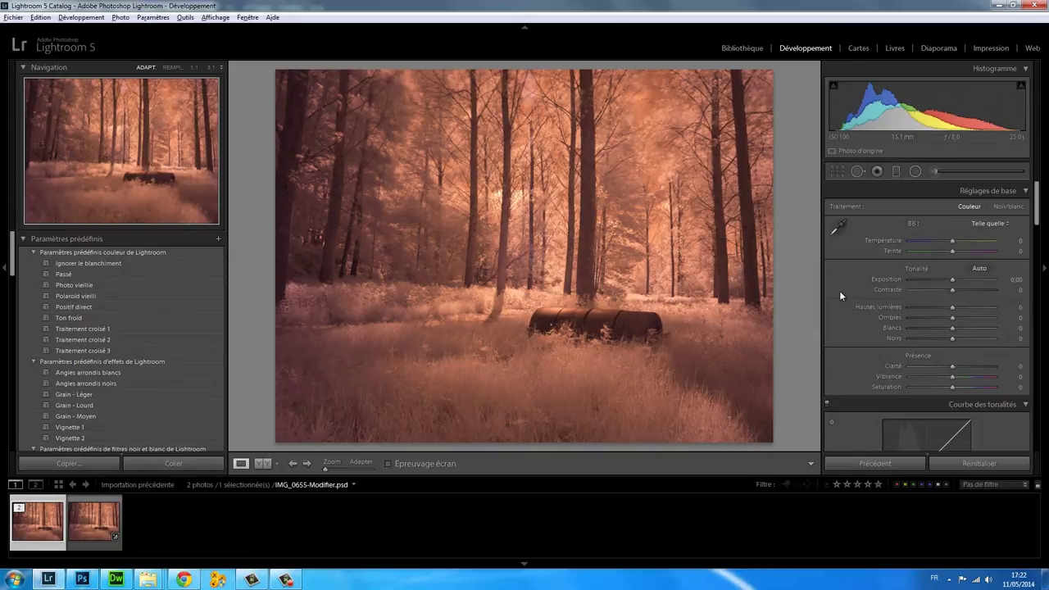
Set the copy's white balance to Temp −86, Tint −52, then start editing it in Photoshop CC
left_click(838, 227)
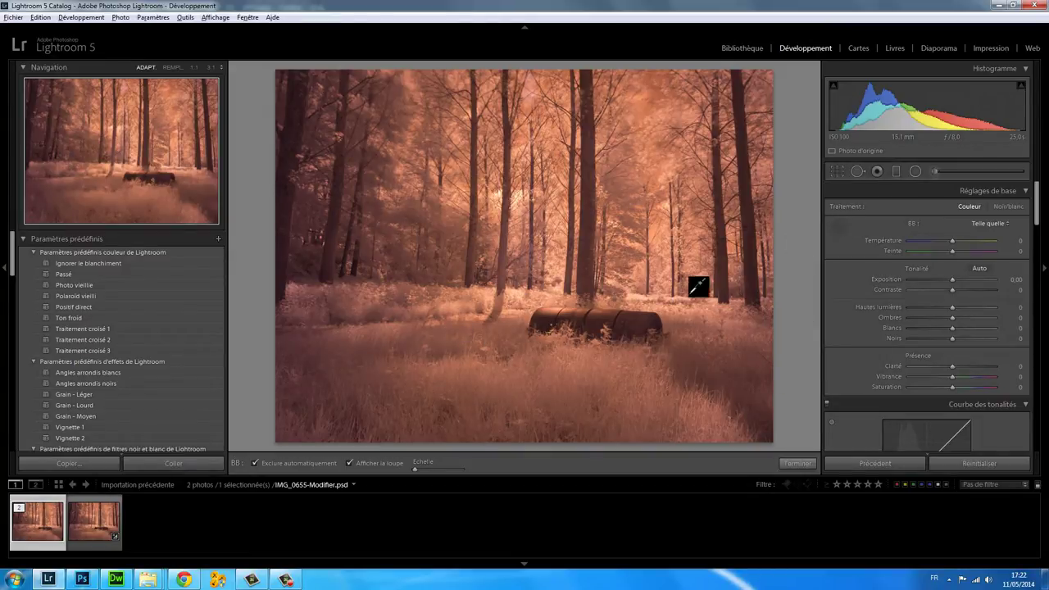
left_click(564, 371)
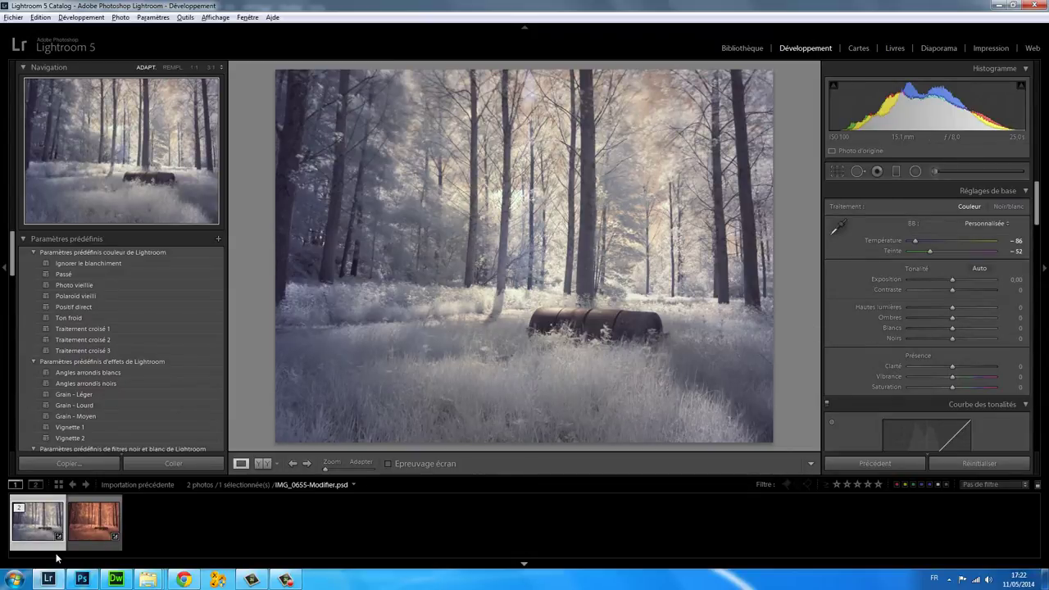
right_click(474, 241)
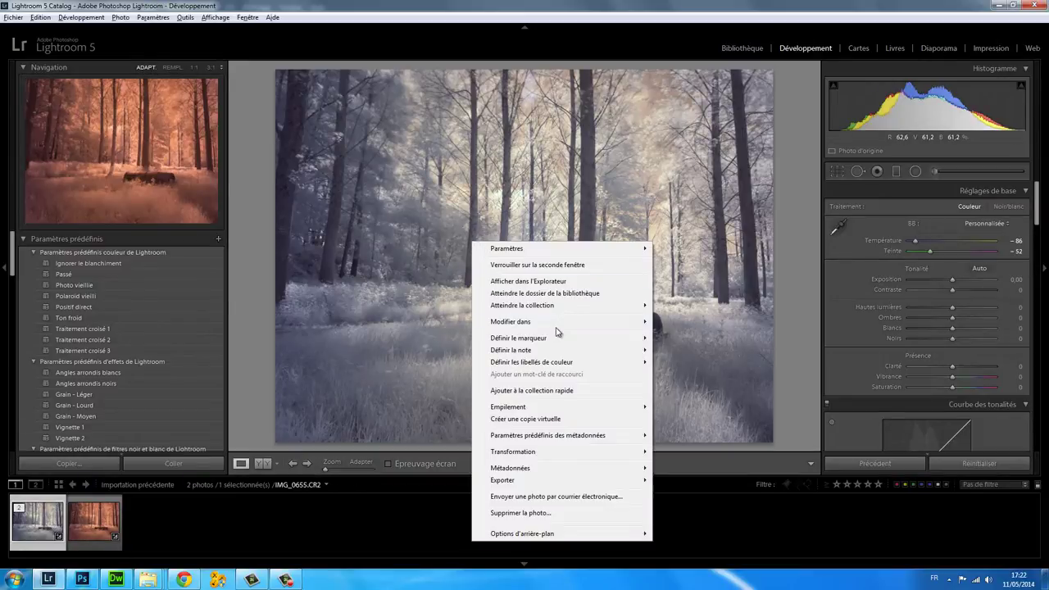
left_click(682, 323)
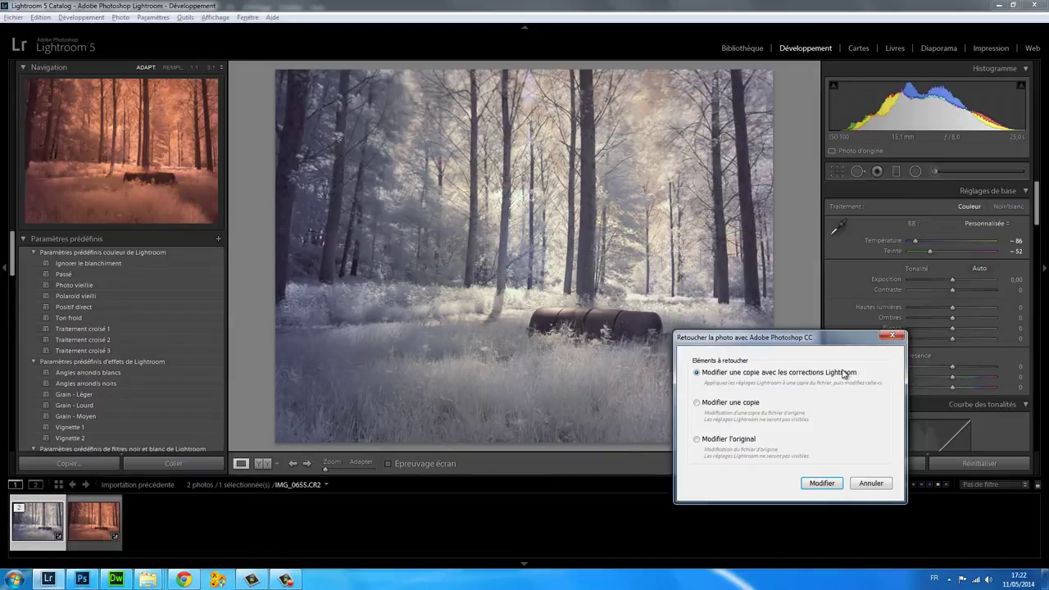
Open an edited copy with Lightroom corrections, keeping the embedded profile, and show Image > Réglages
left_click(819, 484)
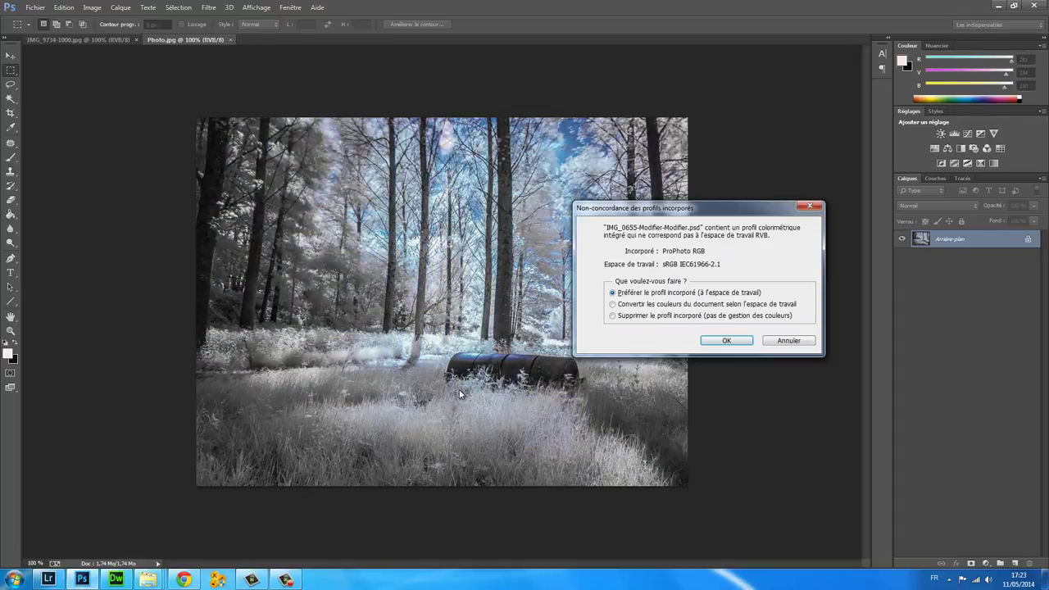
left_click(726, 341)
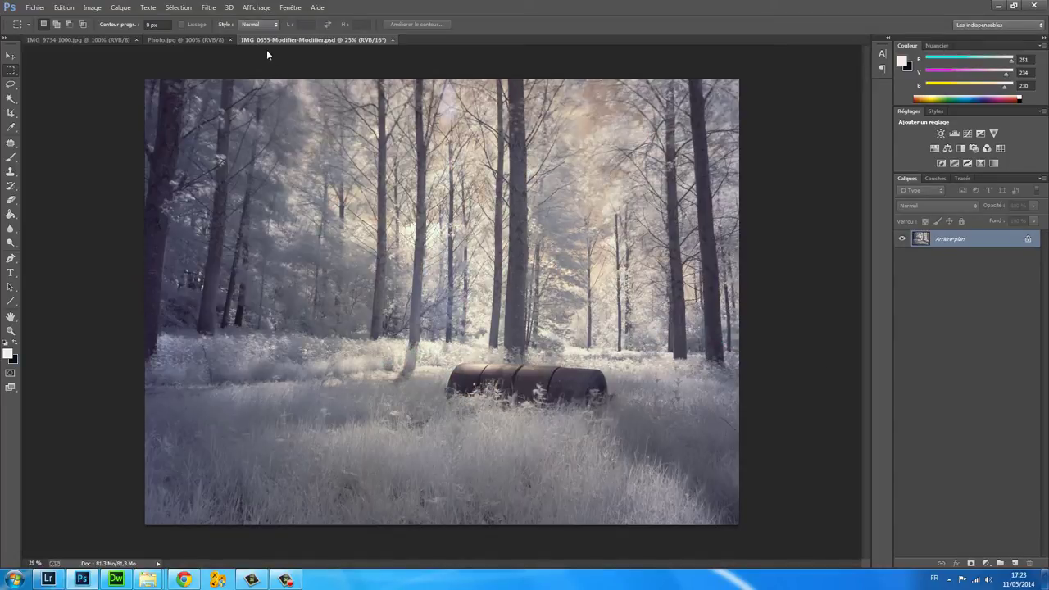
left_click(66, 9)
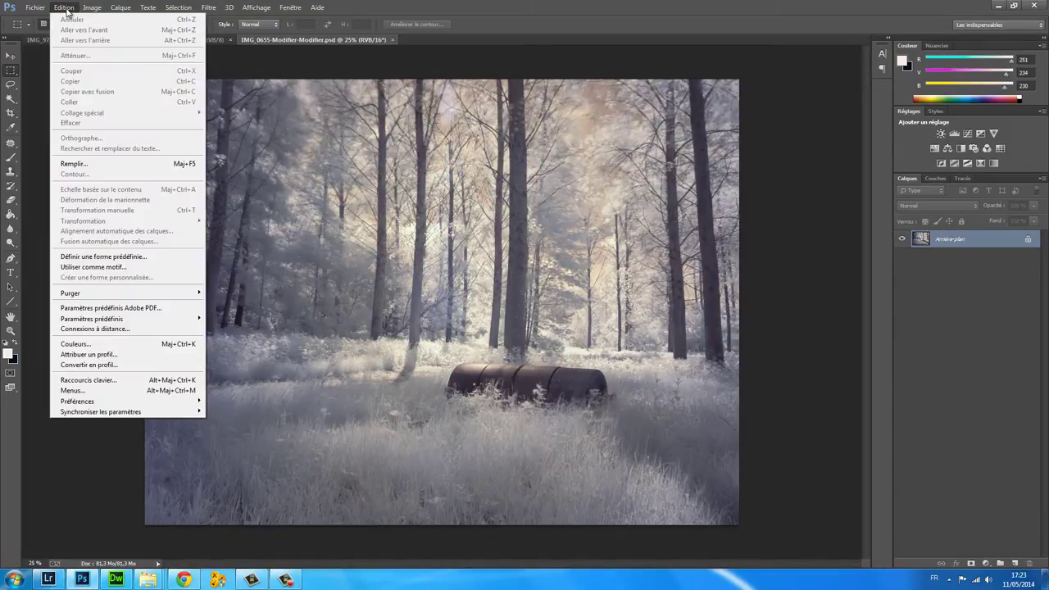
mouse_move(103, 36)
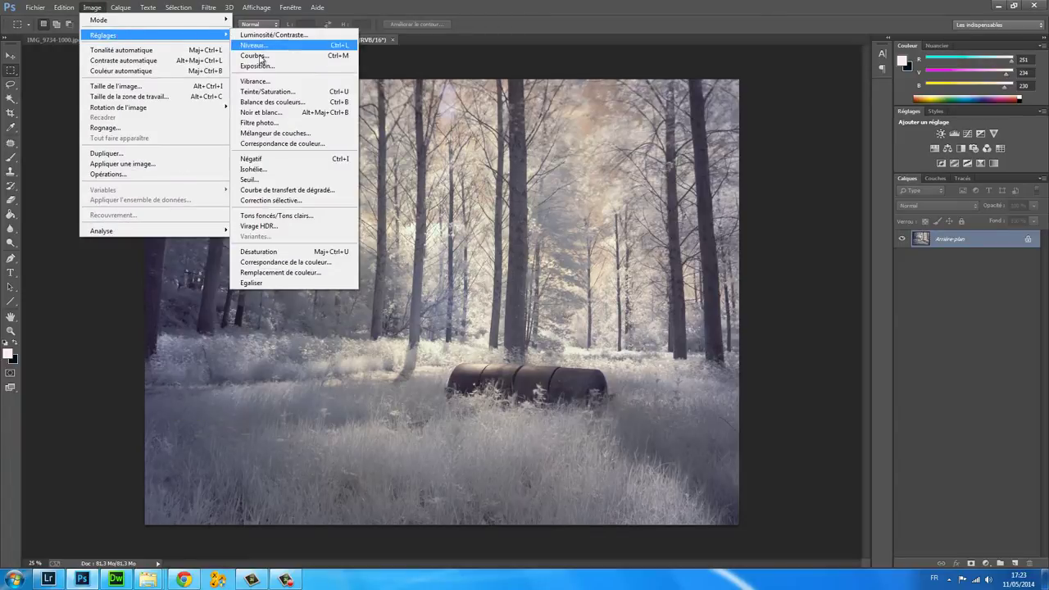
In the Channel Mixer, set Rouge output to Rouge 0/Bleu 100 and Bleu output to Rouge 100/Bleu 0
left_click(289, 133)
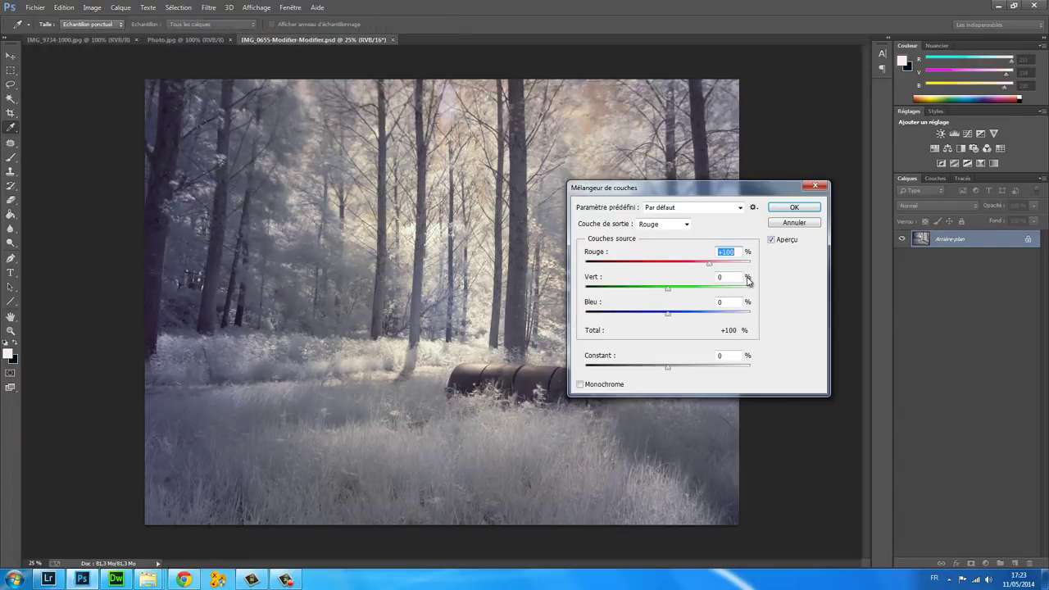
type("0")
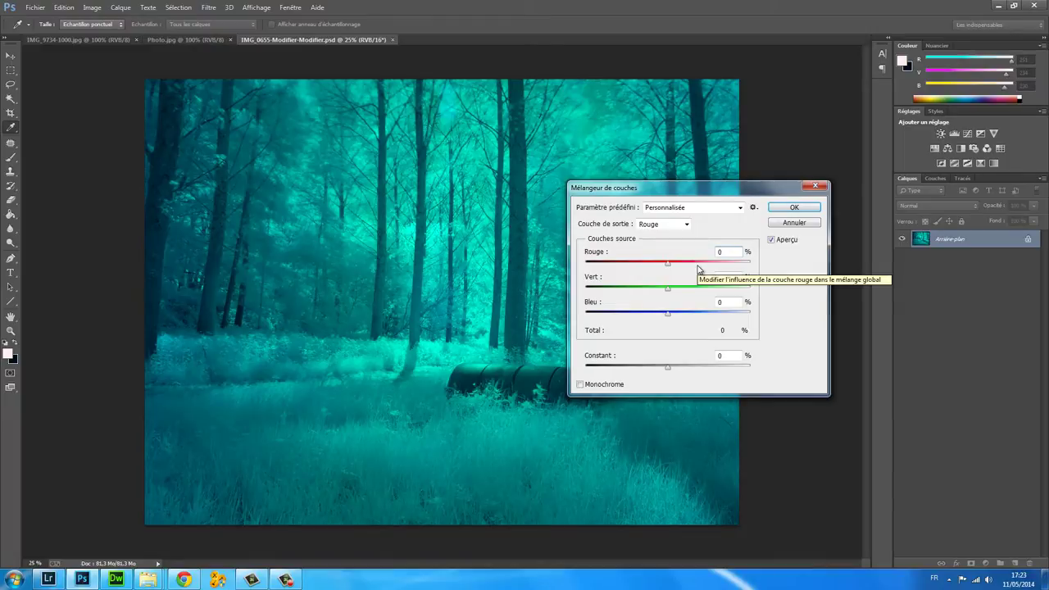
double_click(733, 302)
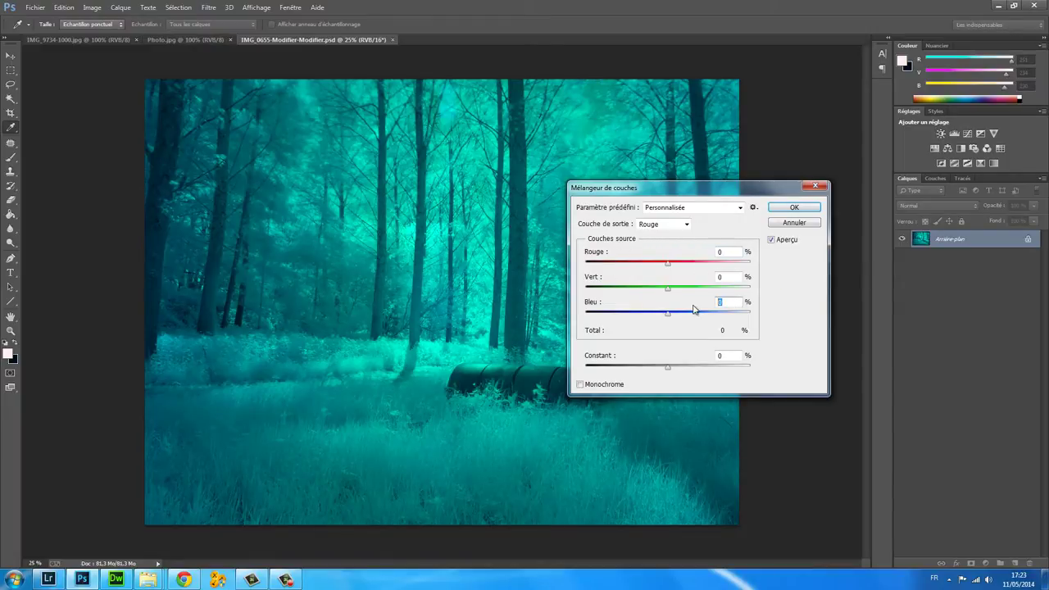
type("100")
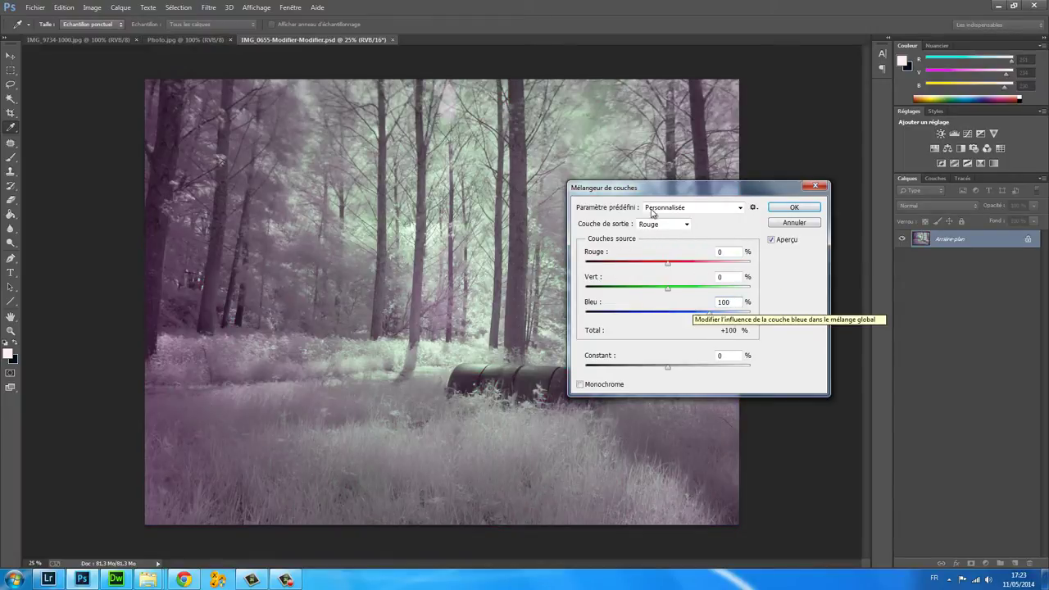
left_click(687, 223)
left_click(672, 252)
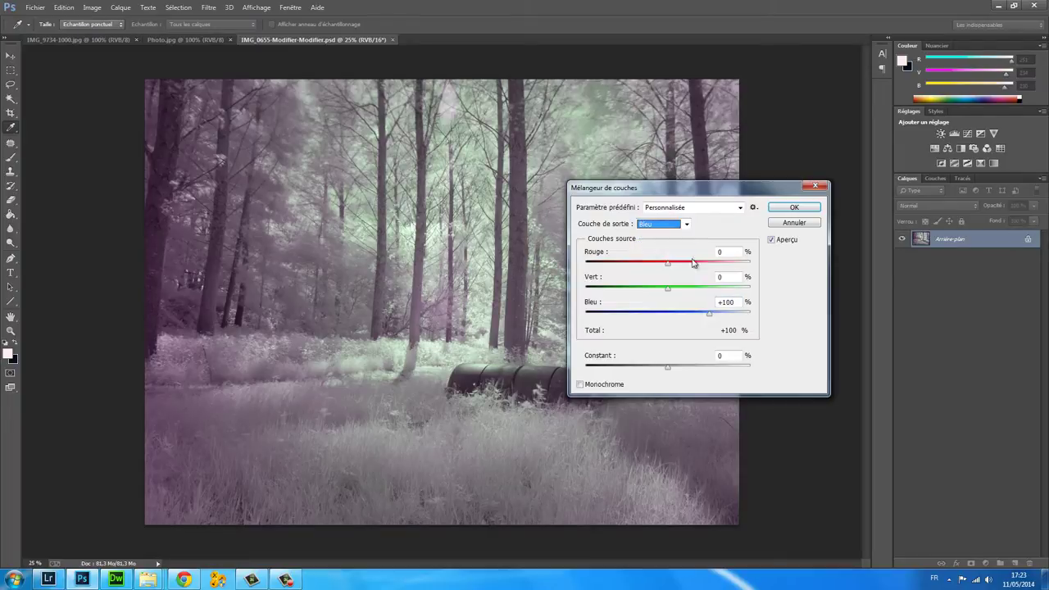
double_click(721, 251)
type("100")
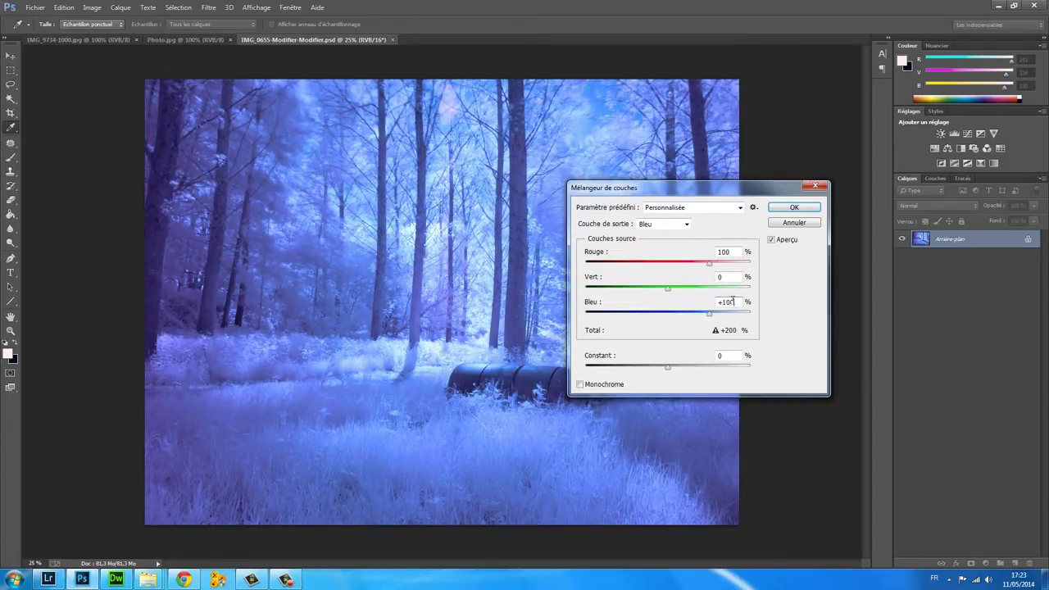
left_click_drag(732, 301, 696, 304)
type("0")
Apply the channel mix, save and close IMG_0655-Modifier-Modifier.psd, and return to Lightroom
left_click(795, 208)
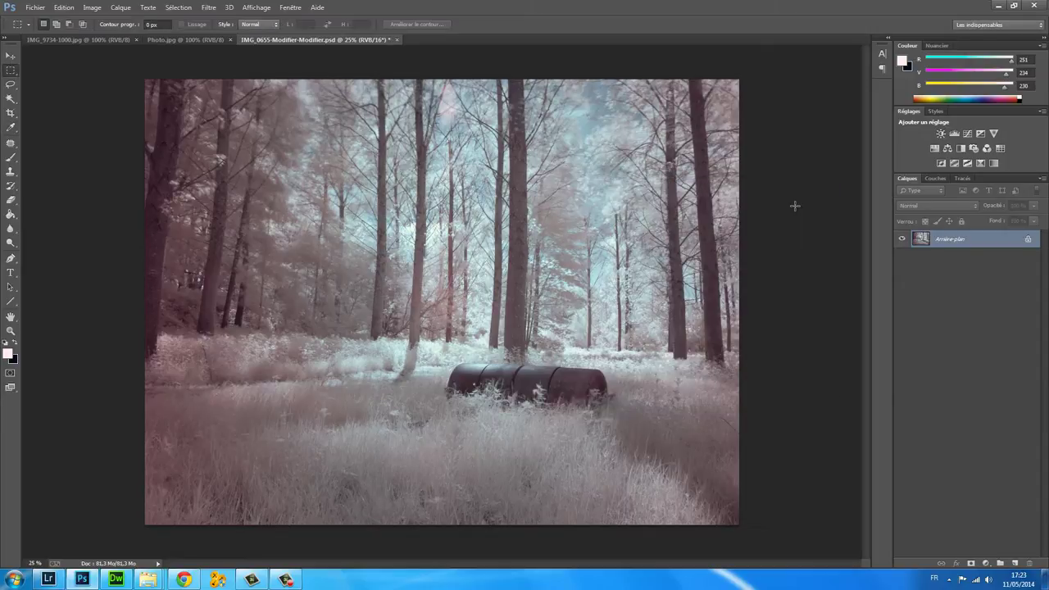
left_click(397, 39)
left_click(483, 215)
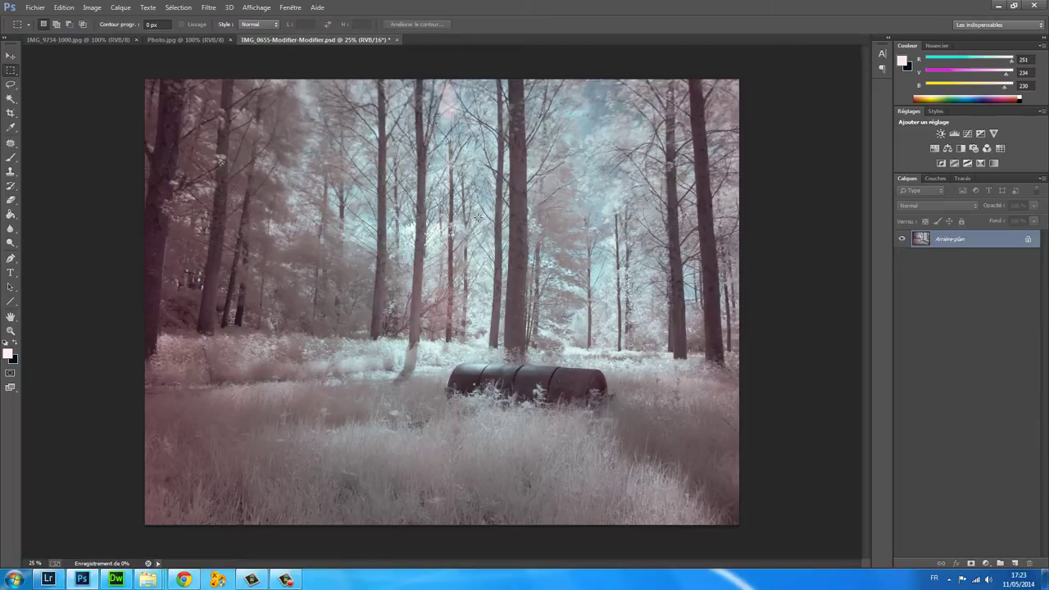
left_click(53, 580)
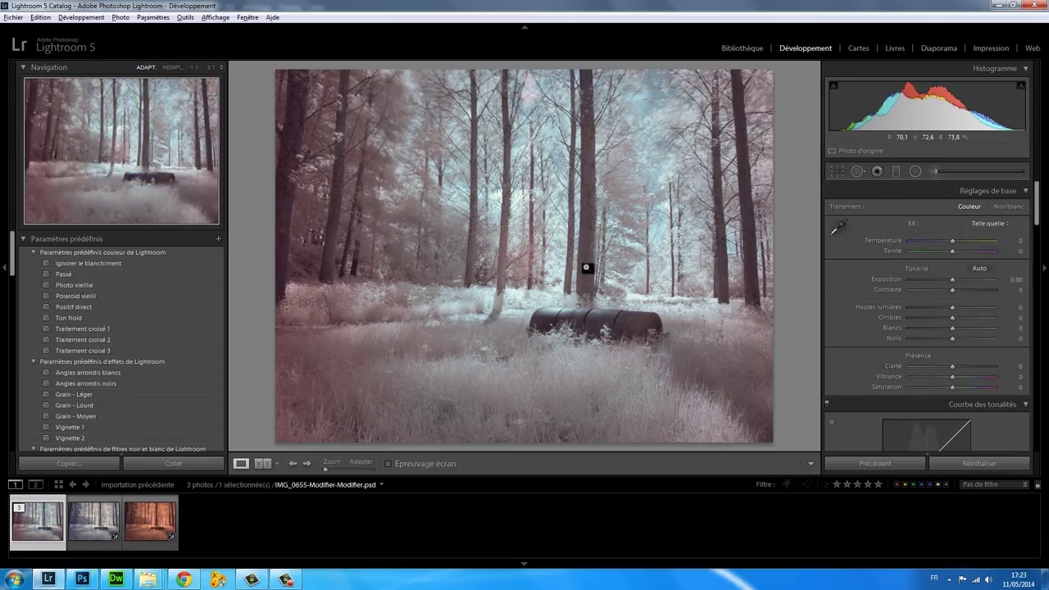
mouse_move(1036, 211)
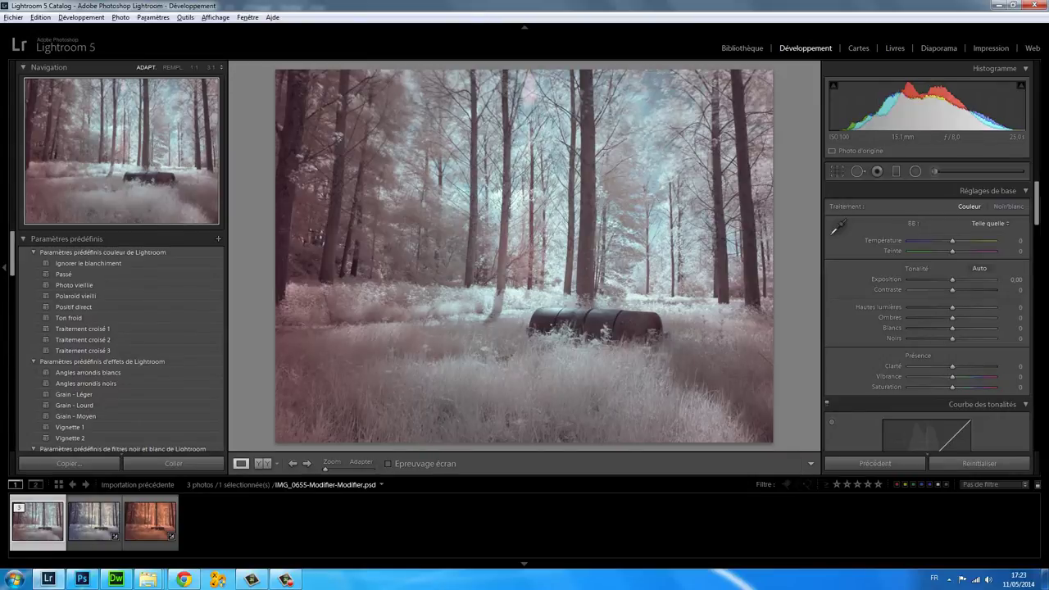
In HSL Saturation, drop reds, yellows, greens, purples and magentas to −100 and raise Bleu to +62
left_click_drag(1036, 223, 1038, 246)
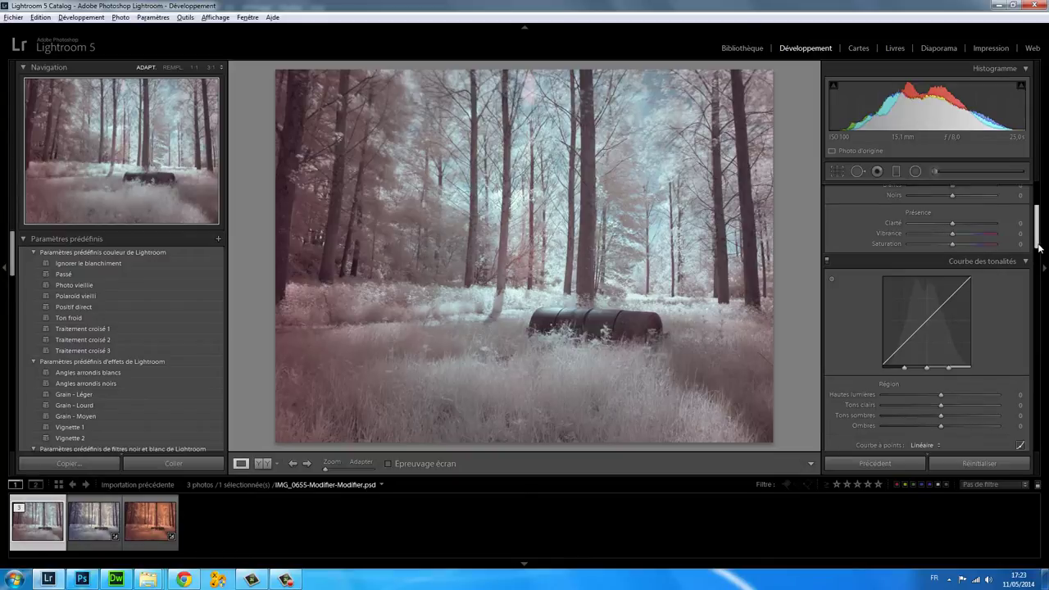
left_click_drag(1039, 247, 1046, 280)
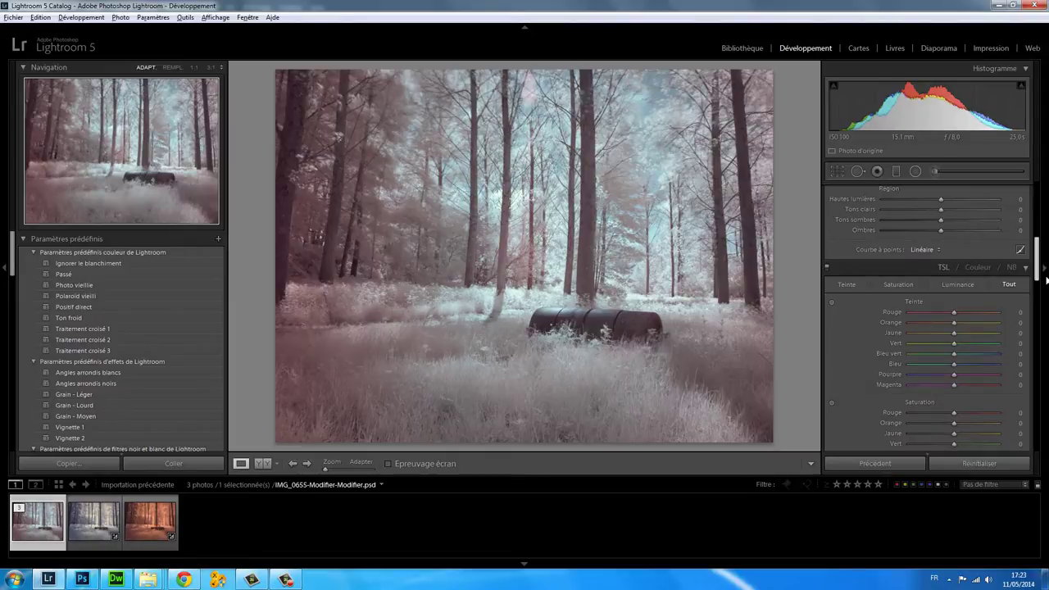
scroll(976, 270, "down", 2)
scroll(976, 263, "down", 3)
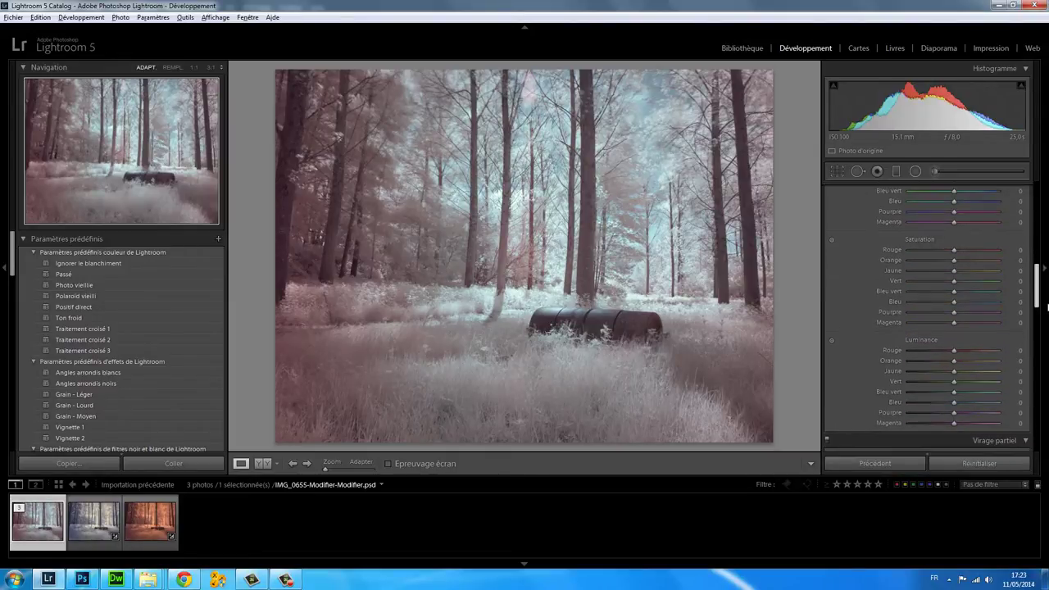
mouse_move(954, 249)
left_mouse_down()
mouse_move(908, 249)
mouse_move(887, 262)
left_mouse_up()
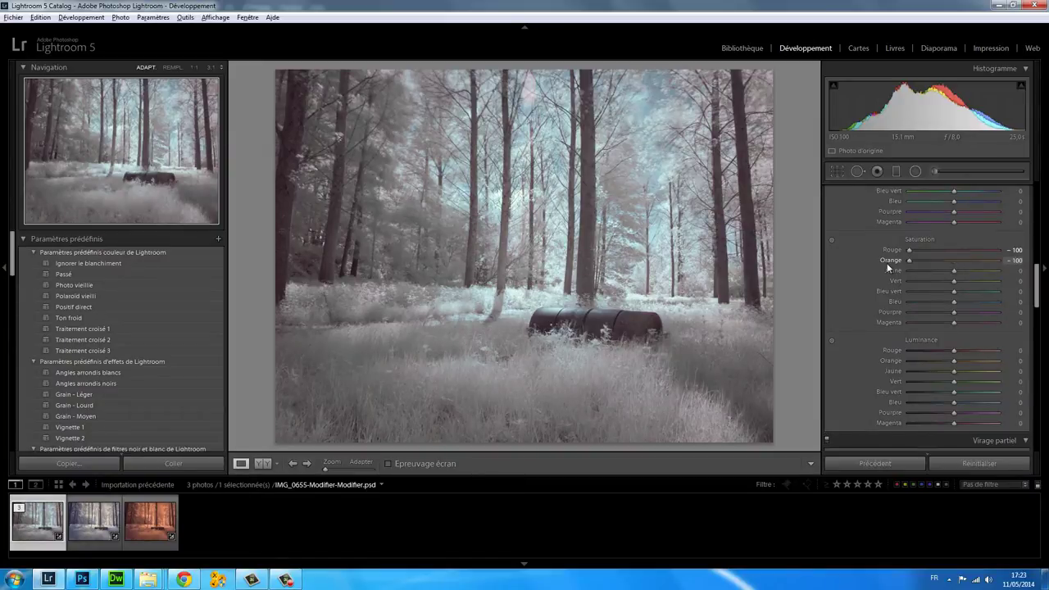
mouse_move(954, 270)
left_mouse_down()
mouse_move(902, 270)
mouse_move(902, 279)
left_mouse_up()
left_click_drag(953, 312, 886, 321)
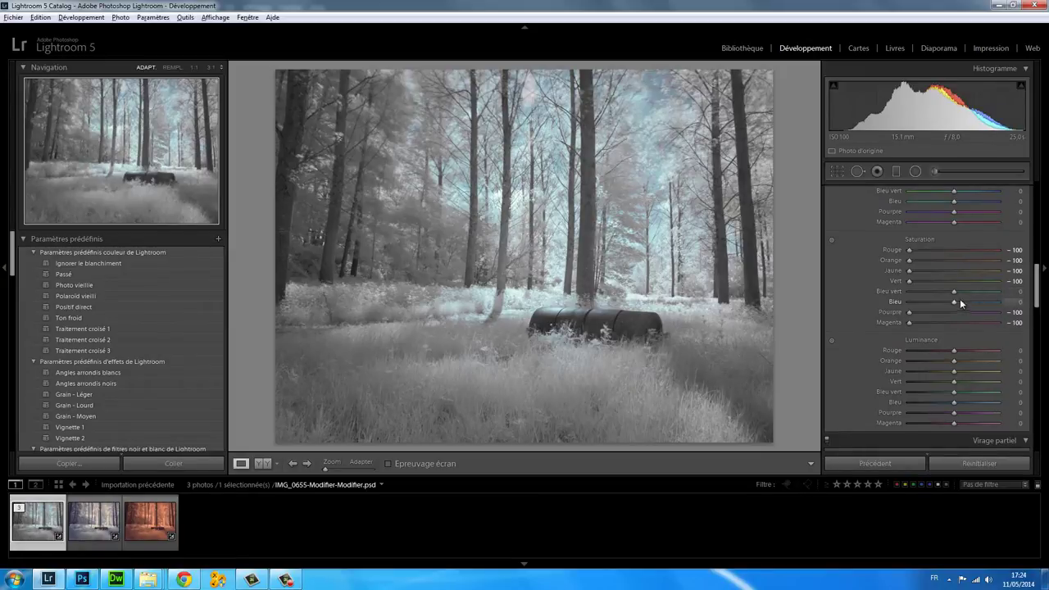
left_click_drag(954, 303, 981, 301)
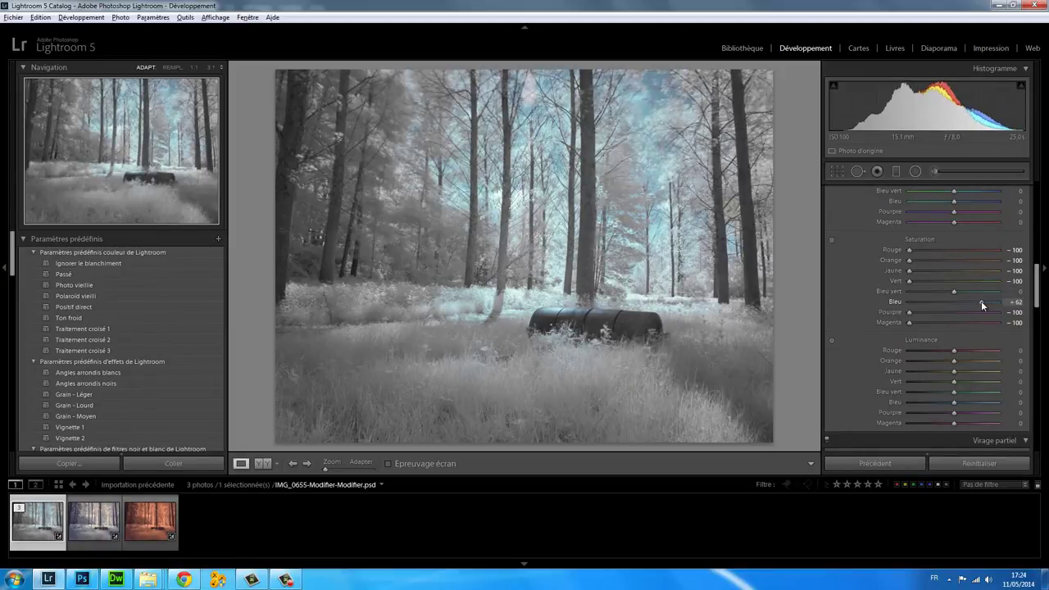
left_click_drag(1039, 282, 1038, 201)
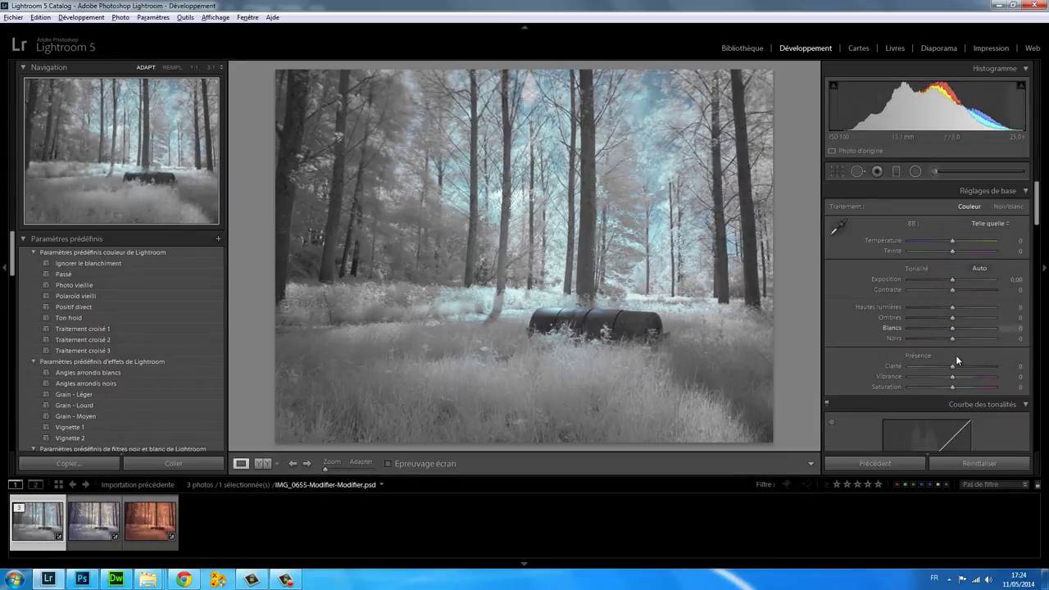
In Réglages de base, set Clarté to +100 and Contraste to +45
left_click_drag(957, 366, 995, 366)
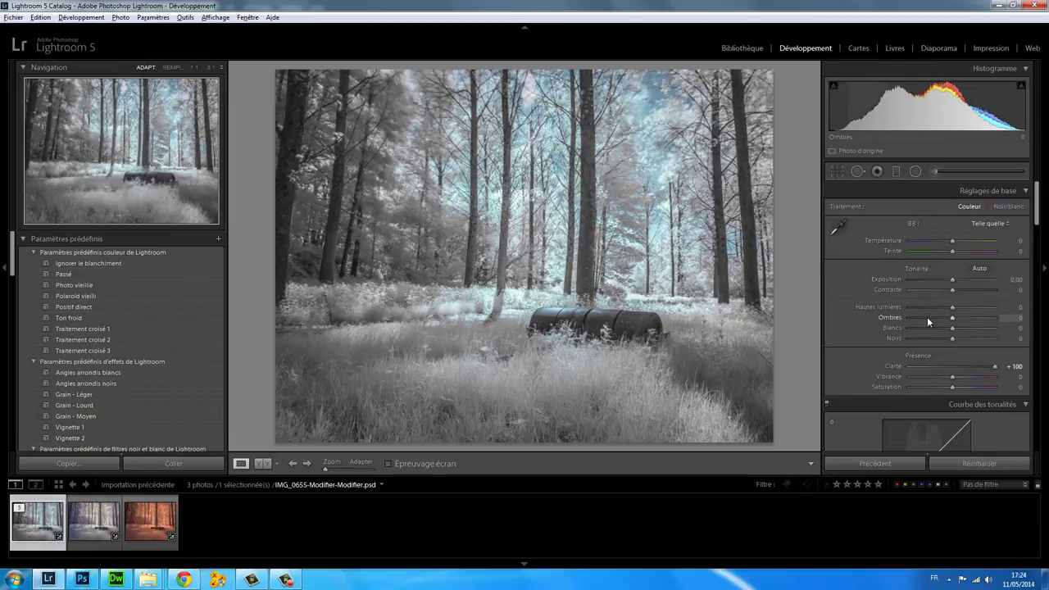
left_click_drag(964, 290, 974, 290)
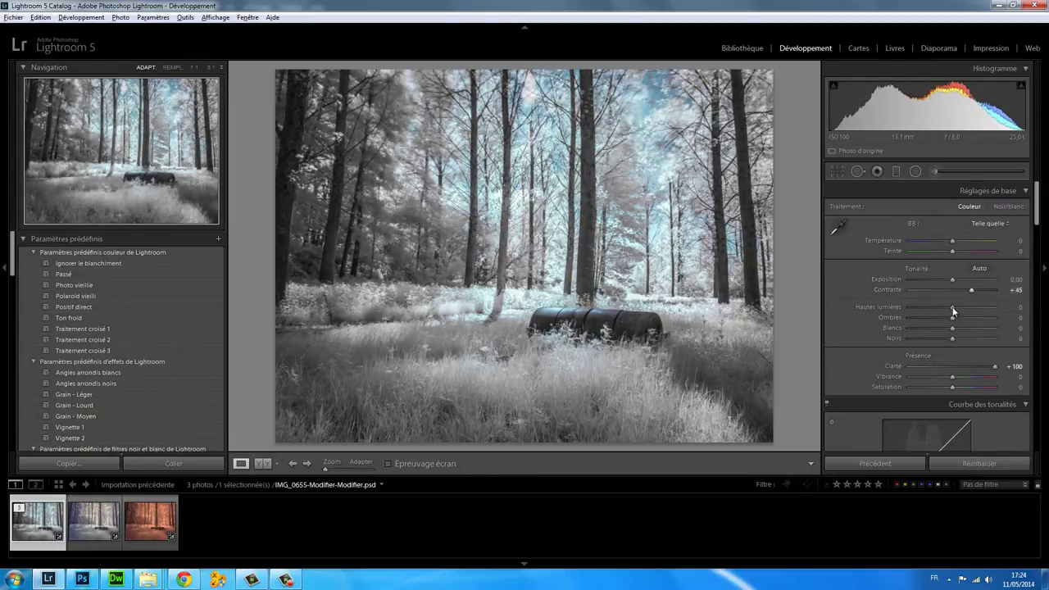
In HSL, set Bleu luminance to −51 and Bleu hue to +31
left_click_drag(1035, 223, 1042, 330)
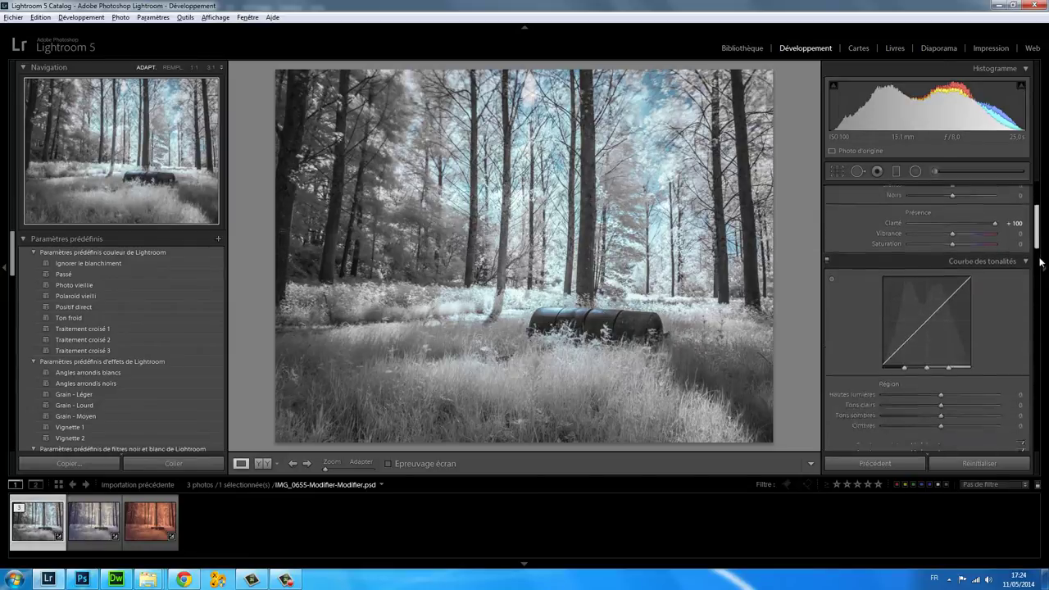
scroll(1042, 329, "up", 3)
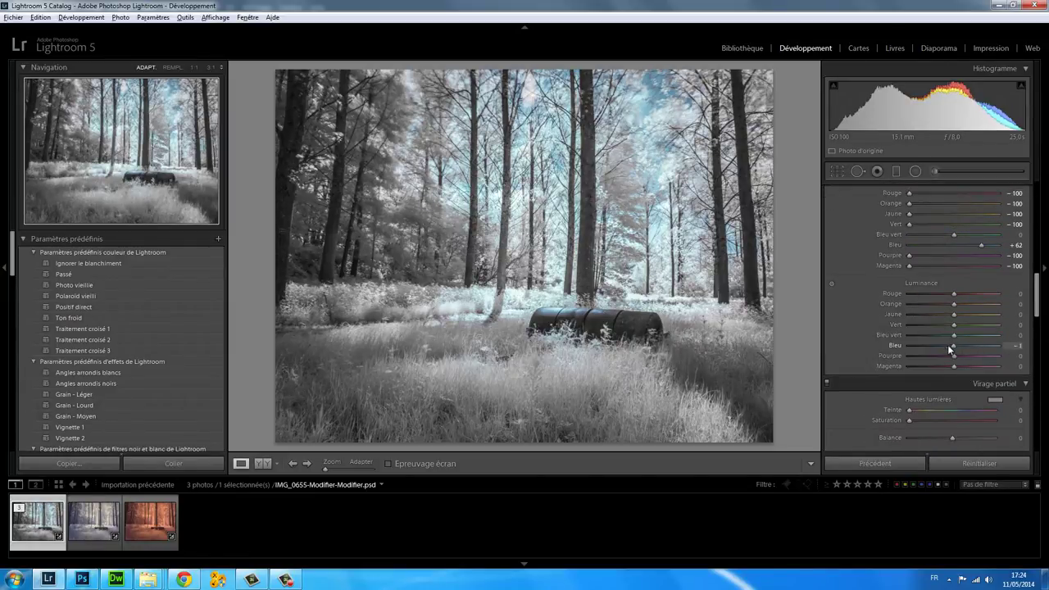
left_click_drag(947, 344, 931, 342)
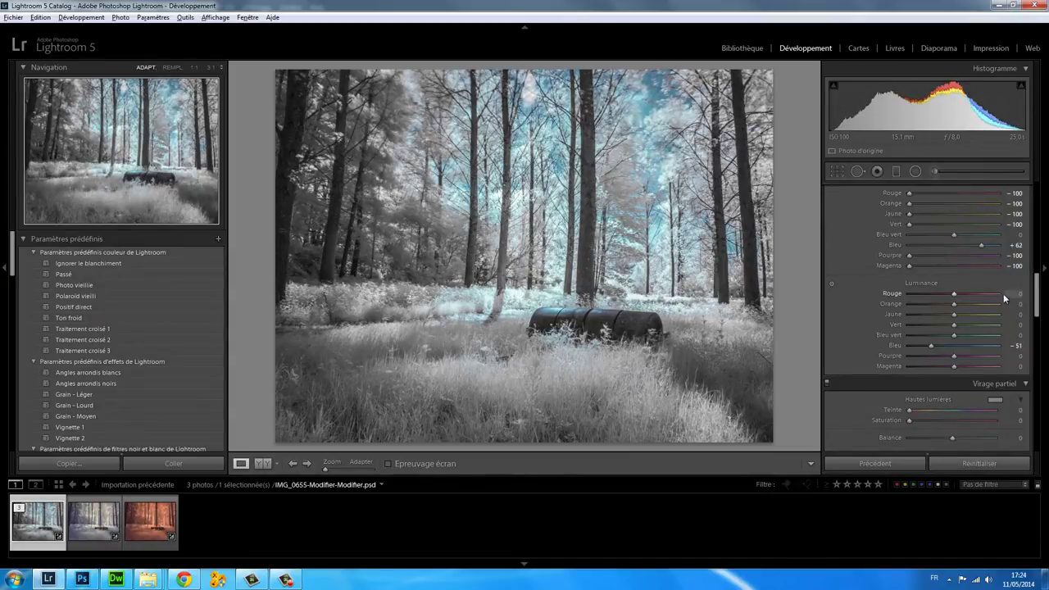
left_click_drag(1038, 301, 1039, 270)
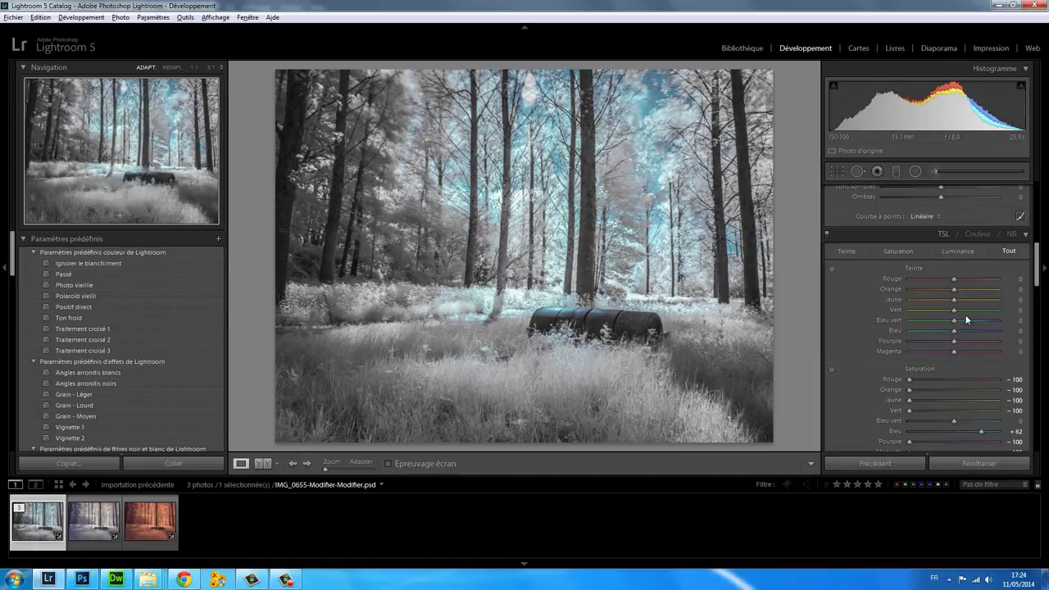
left_click_drag(954, 330, 968, 330)
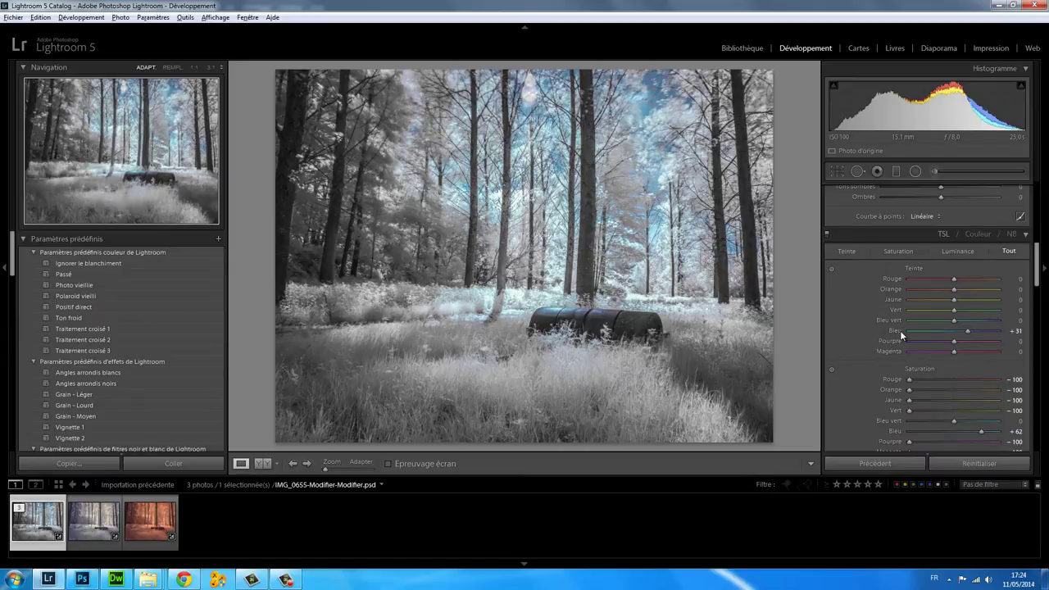
left_click(560, 314)
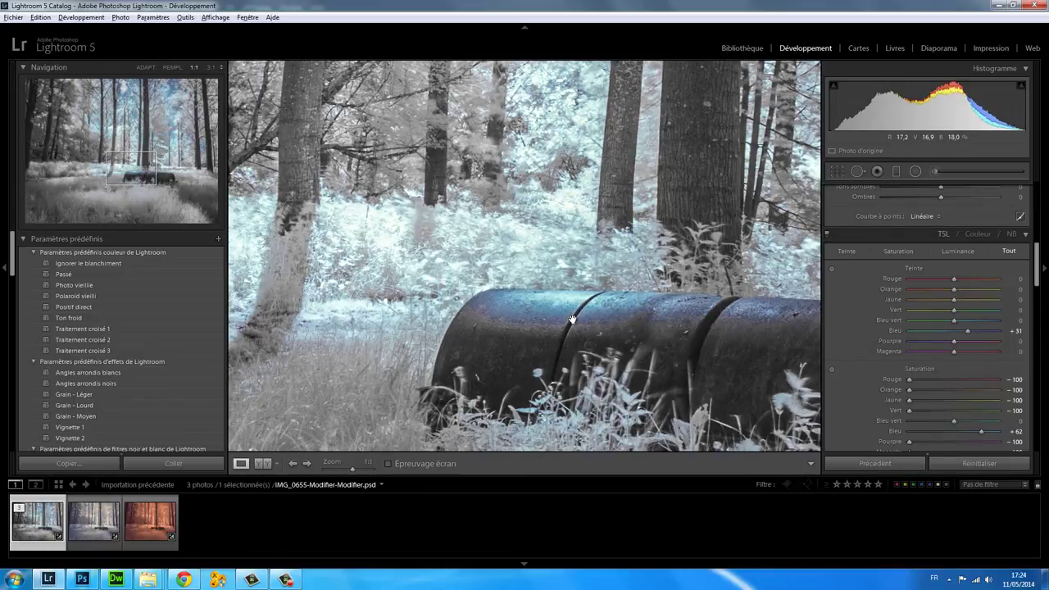
left_click(572, 319)
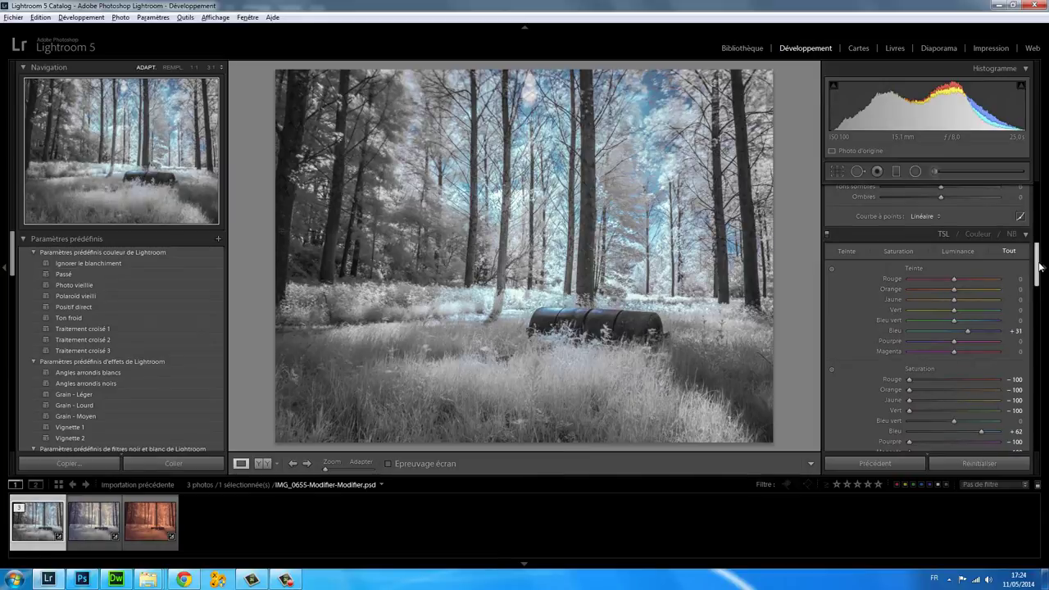
scroll(1041, 262, "up", 5)
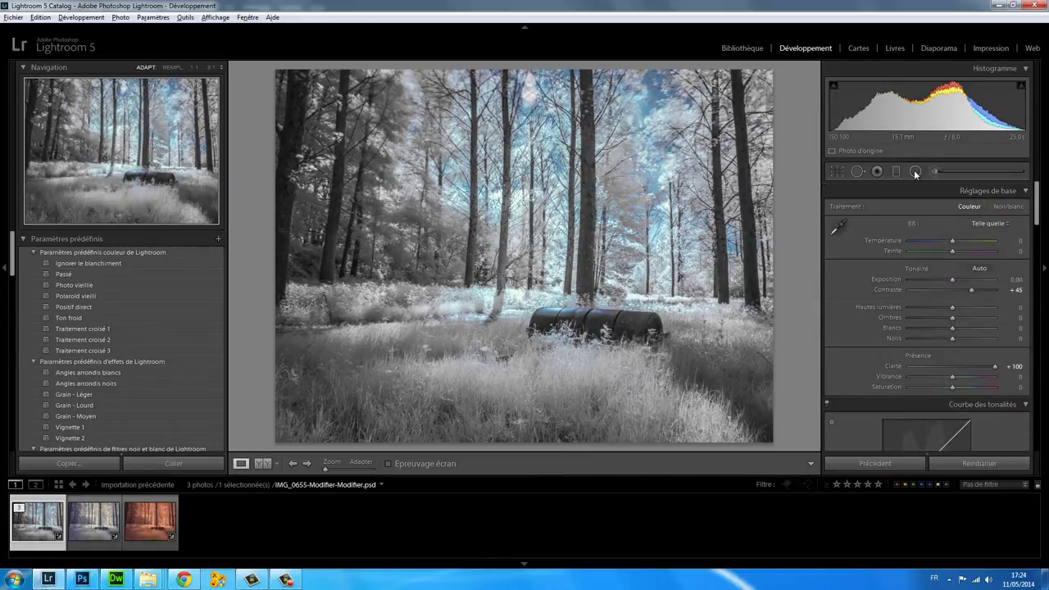
Set up an Adjustment Brush with its colour cleared and Saturation at -100
left_click(935, 171)
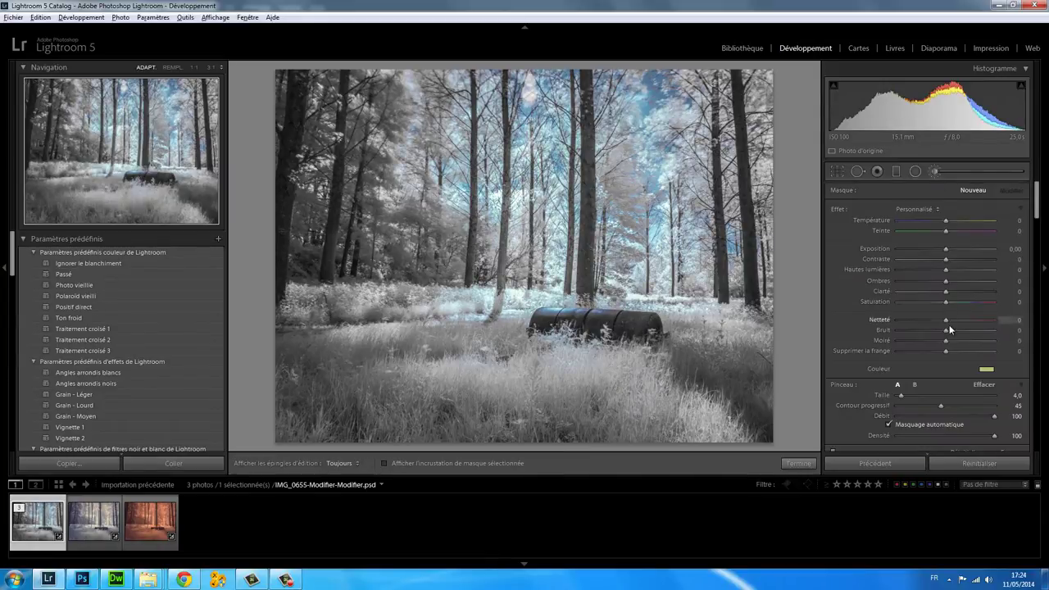
left_click(987, 370)
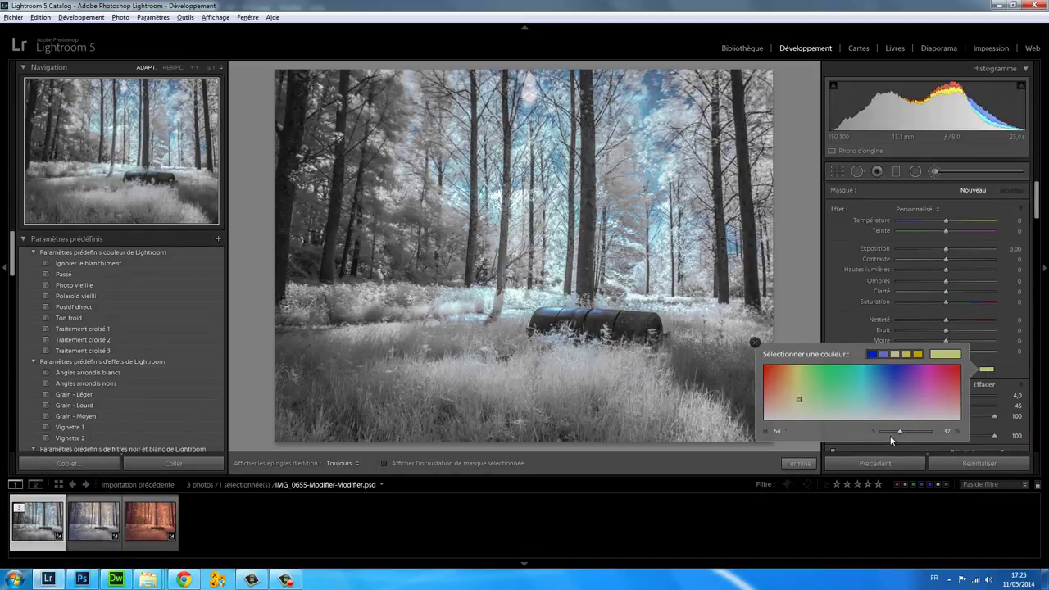
left_click_drag(902, 431, 874, 432)
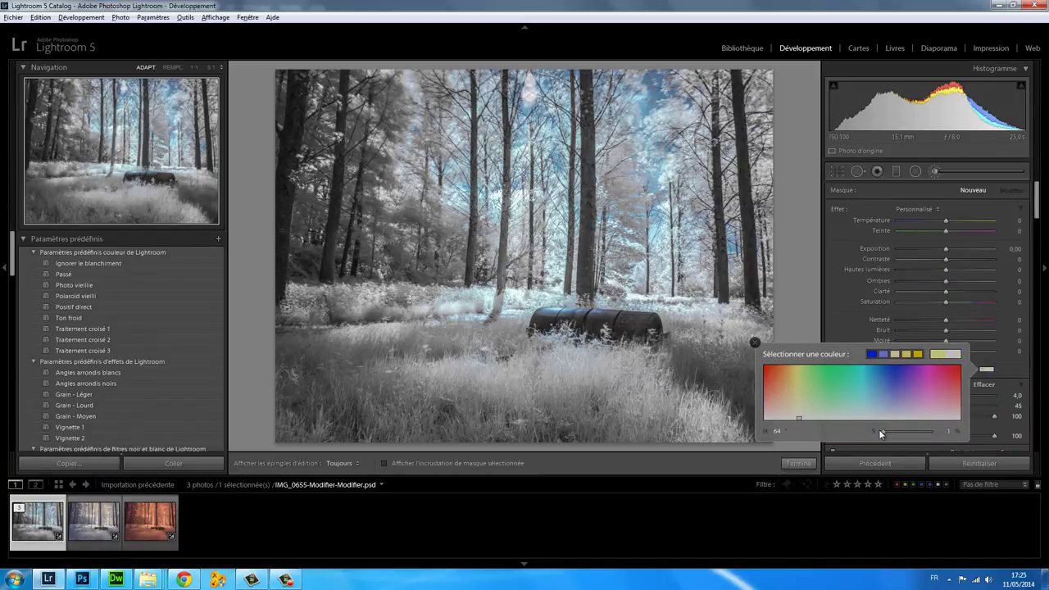
left_click(755, 343)
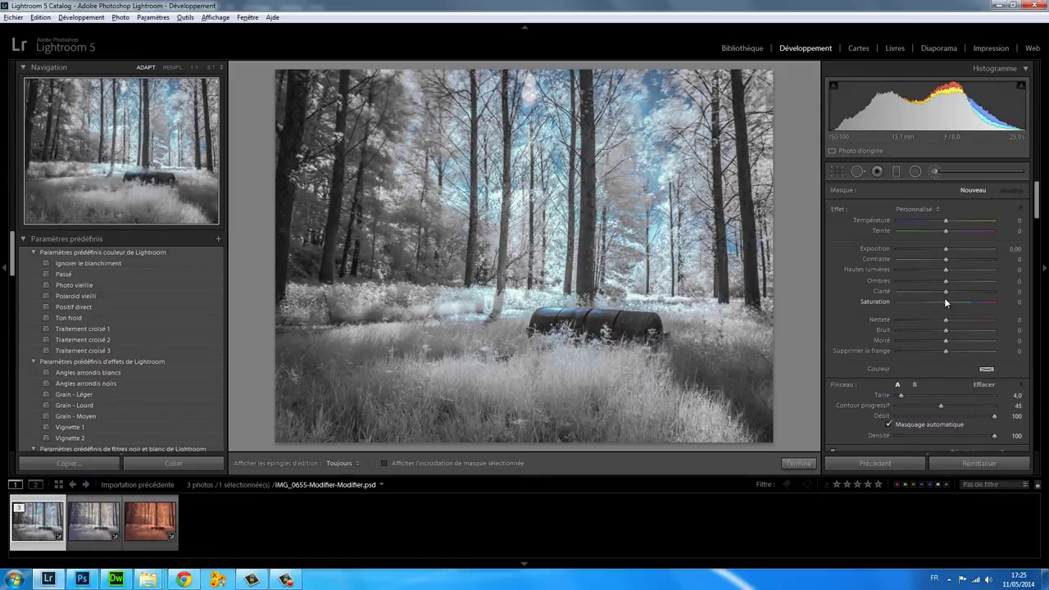
left_click_drag(947, 304, 888, 303)
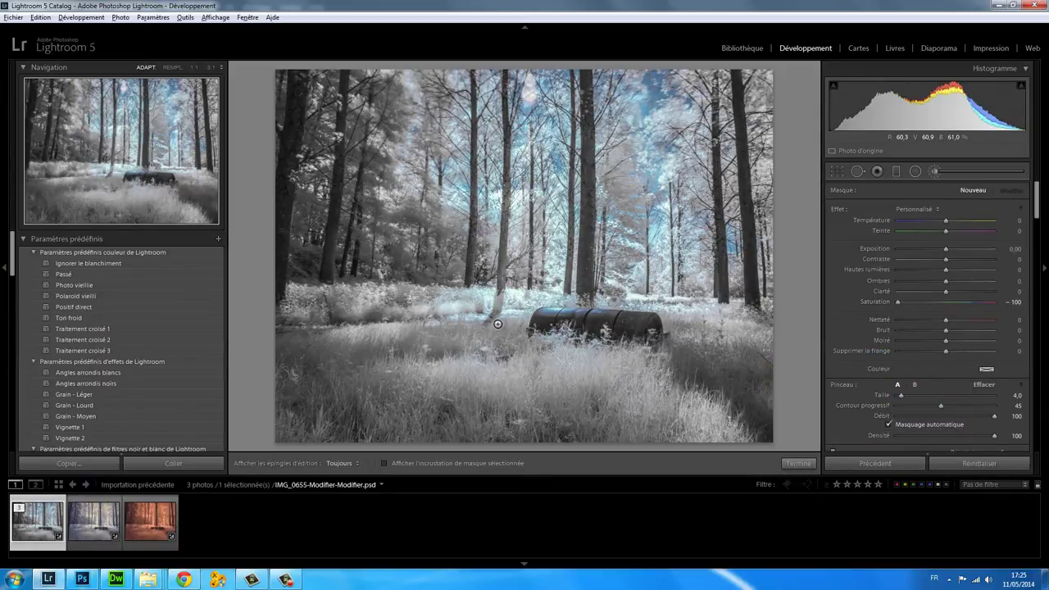
With edit pins hidden and brush size 8, paint desaturation over the grass around the barrel
scroll(464, 324, "up", 2)
key("h")
scroll(590, 308, "up", 2)
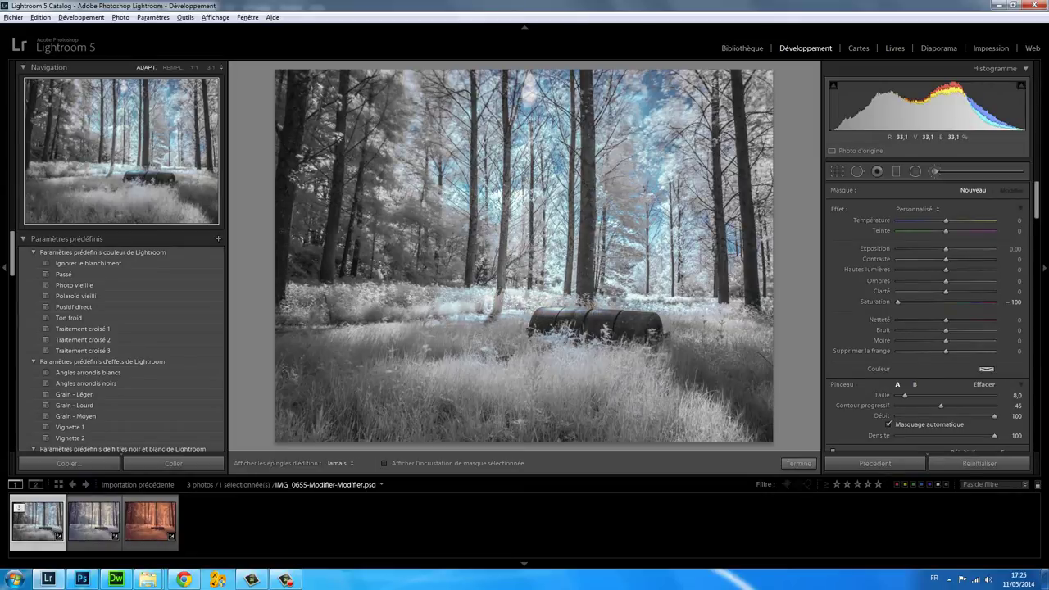
left_click_drag(418, 299, 393, 332)
left_click_drag(541, 315, 695, 361)
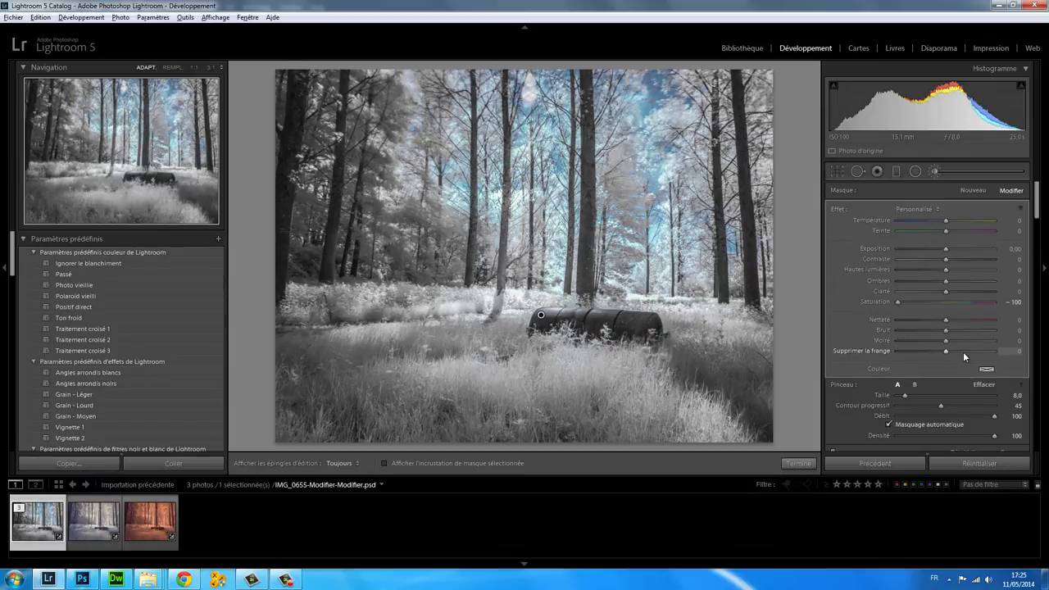
Start a new brush adjustment with a pale yellowish colour tint
left_click(974, 191)
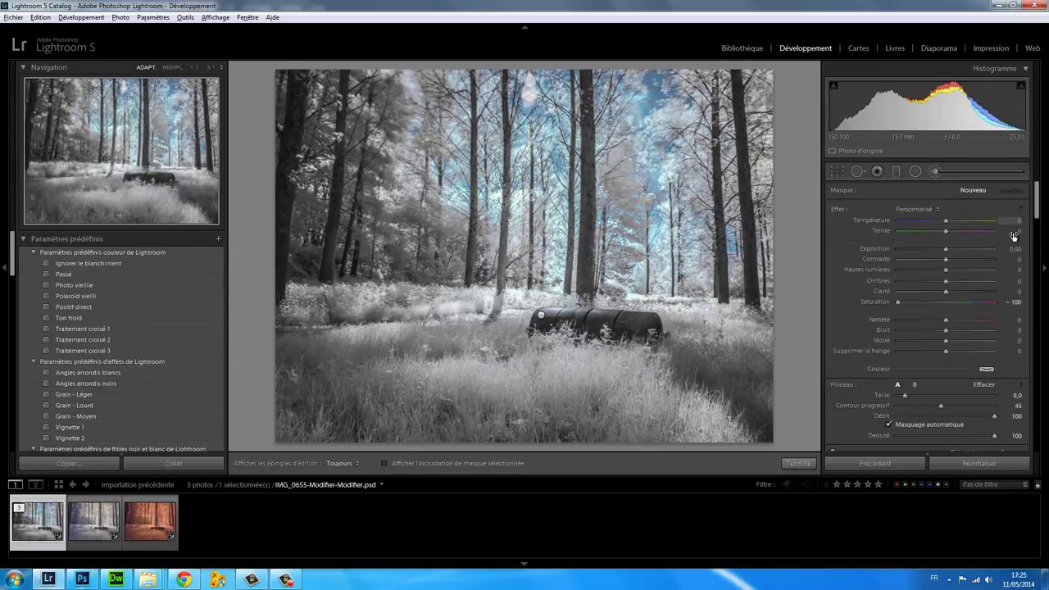
left_click(987, 370)
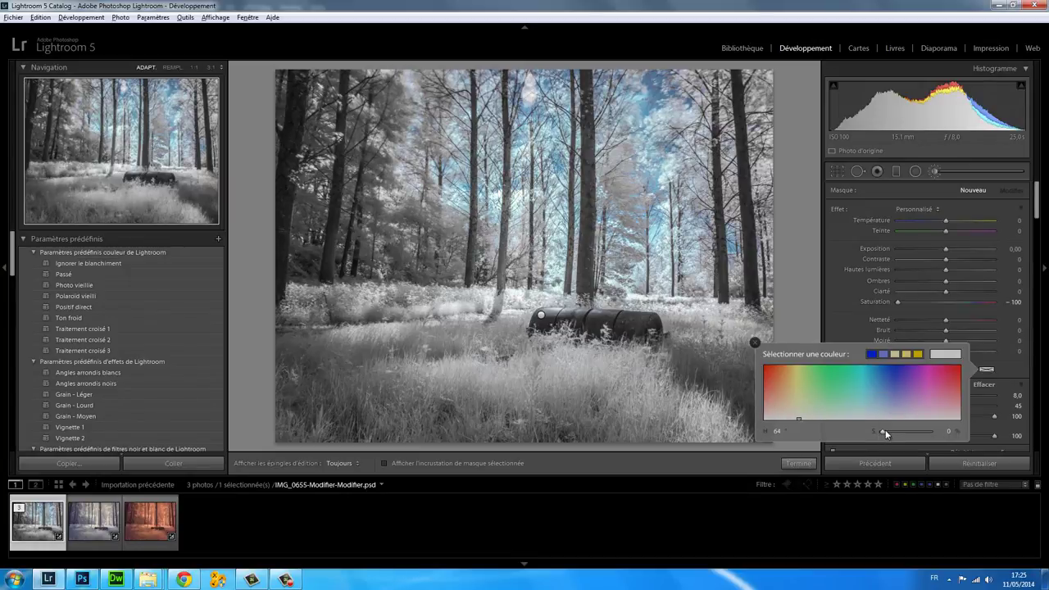
left_click_drag(885, 429, 899, 428)
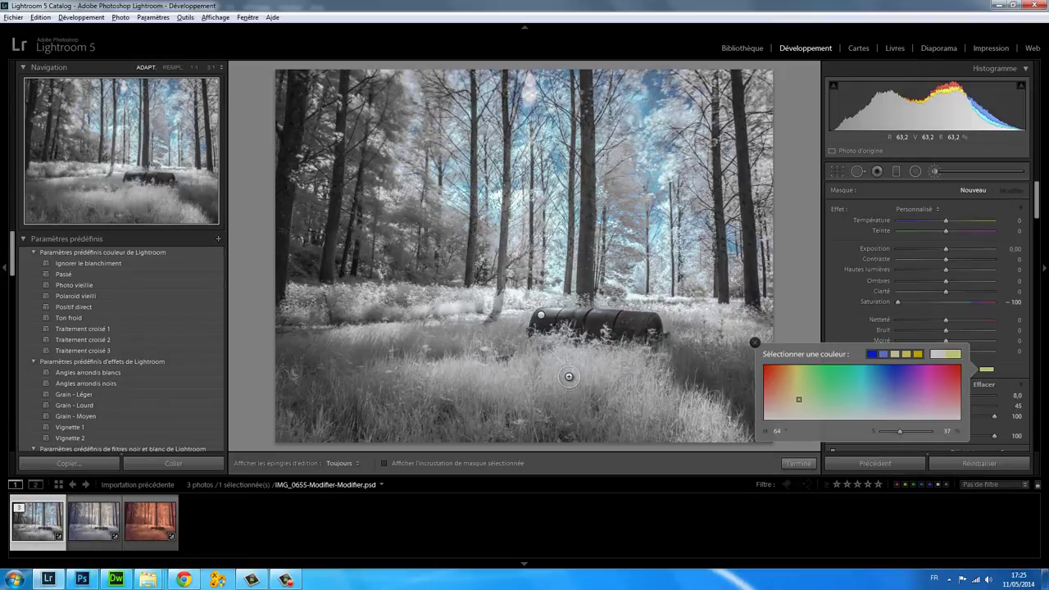
Paint the yellow tint across the foreground grass, below and beside the barrel
key("h")
left_click_drag(377, 400, 639, 375)
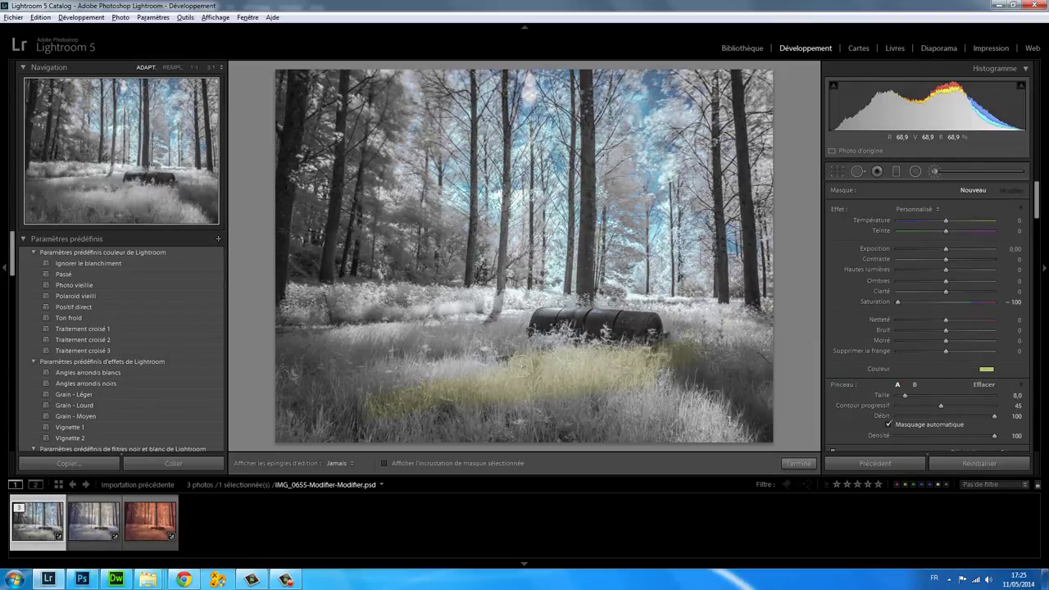
mouse_move(524, 367)
left_mouse_down()
mouse_move(734, 305)
mouse_move(769, 432)
mouse_move(250, 450)
mouse_move(614, 432)
mouse_move(669, 423)
mouse_move(620, 420)
mouse_move(726, 373)
mouse_move(696, 368)
mouse_move(588, 408)
mouse_move(429, 391)
mouse_move(408, 420)
mouse_move(548, 413)
mouse_move(437, 382)
left_mouse_up()
left_click_drag(491, 336, 511, 322)
mouse_move(421, 332)
left_mouse_down()
mouse_move(304, 335)
mouse_move(405, 346)
mouse_move(409, 376)
mouse_move(312, 399)
mouse_move(497, 362)
left_mouse_up()
Change the grass tint's colour from yellow to a paler, muted grey-green
key("h")
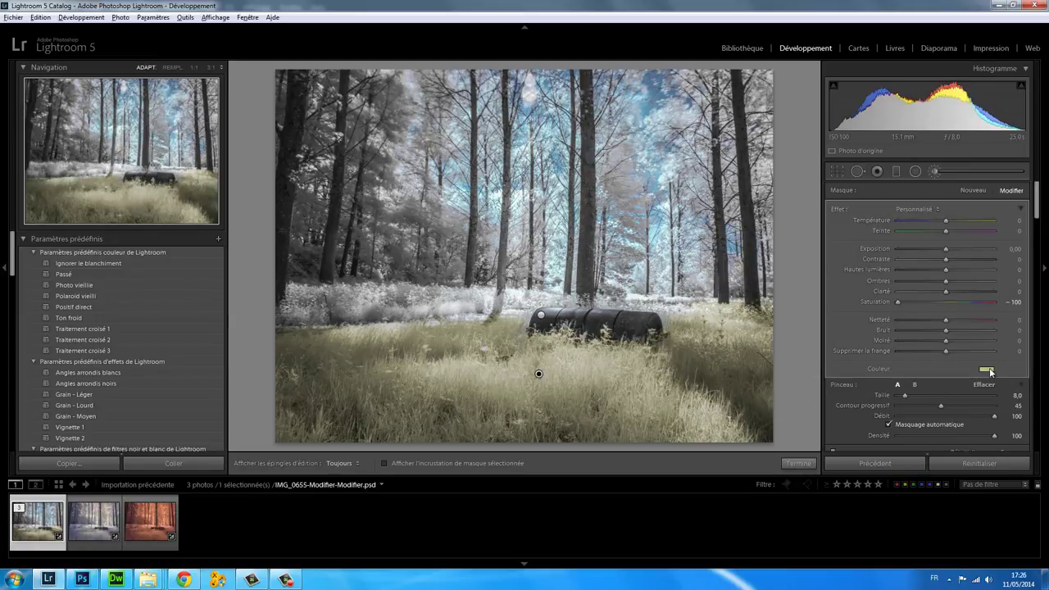
left_click(988, 371)
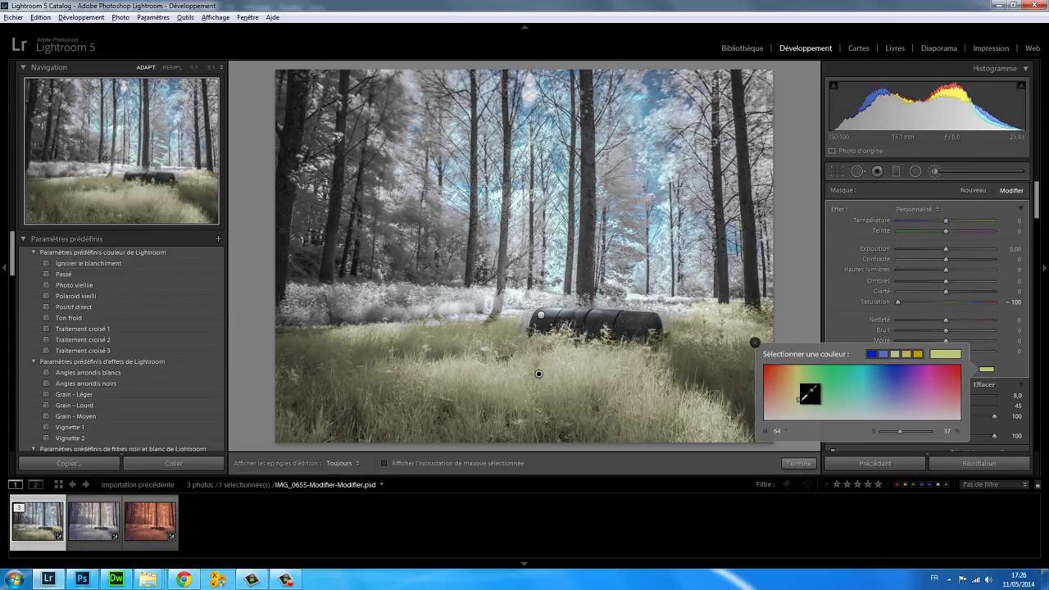
left_click_drag(800, 400, 813, 405)
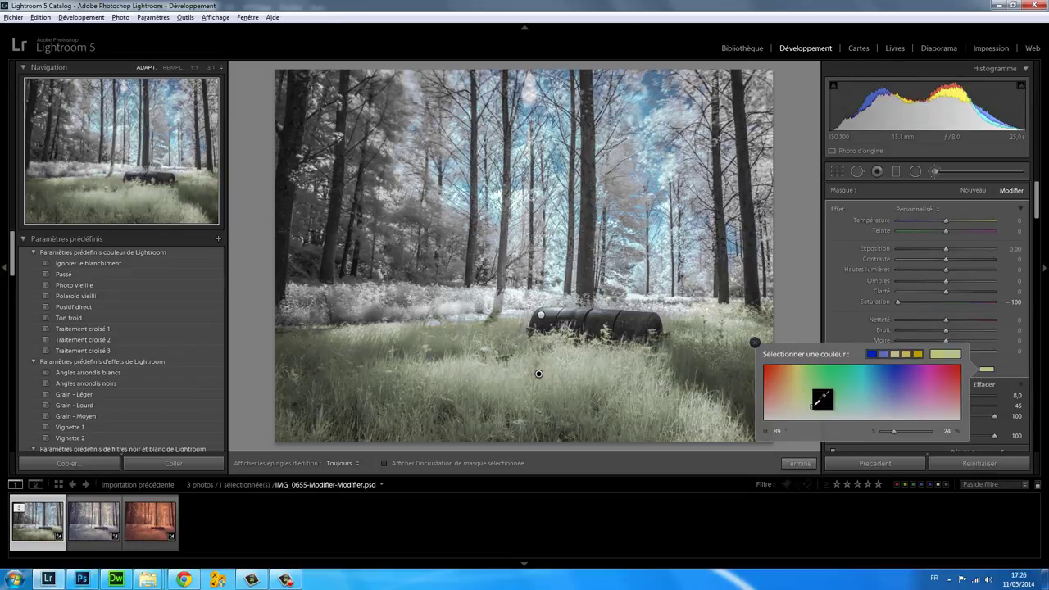
left_click_drag(812, 407, 813, 410)
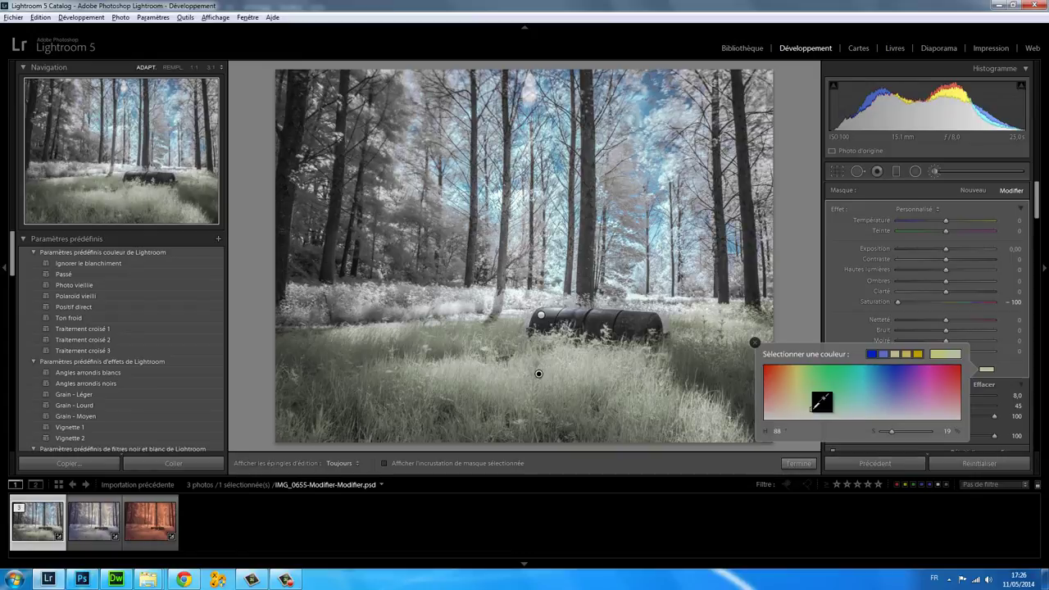
left_click(755, 344)
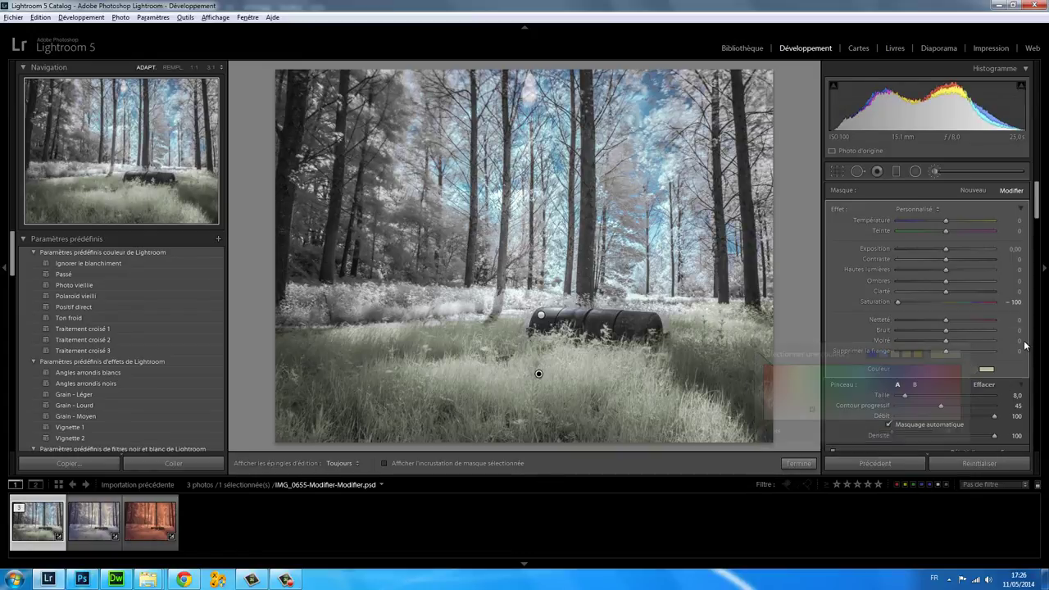